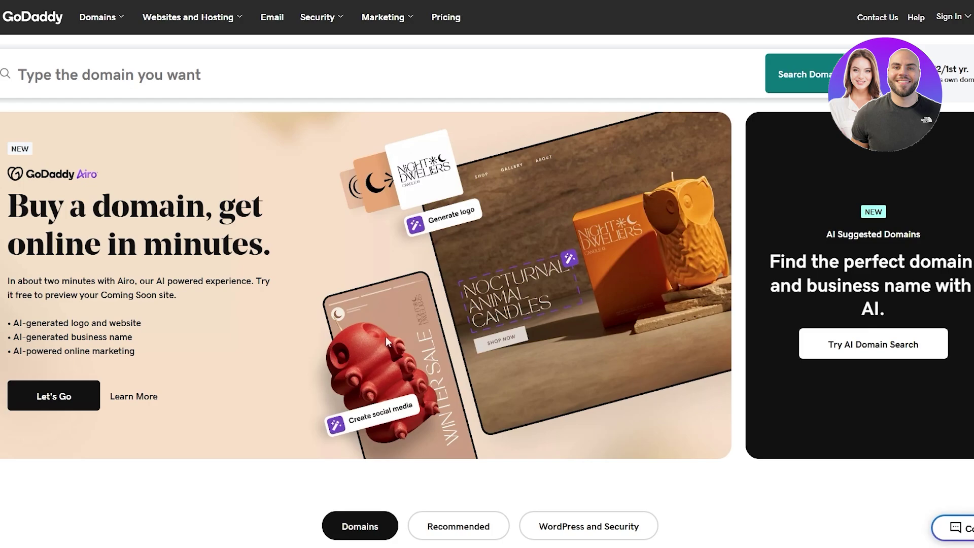
Step: Search for available domains using the name Zonked
scroll(269, 315, down, 7)
scroll(269, 314, up, 7)
click(15, 87)
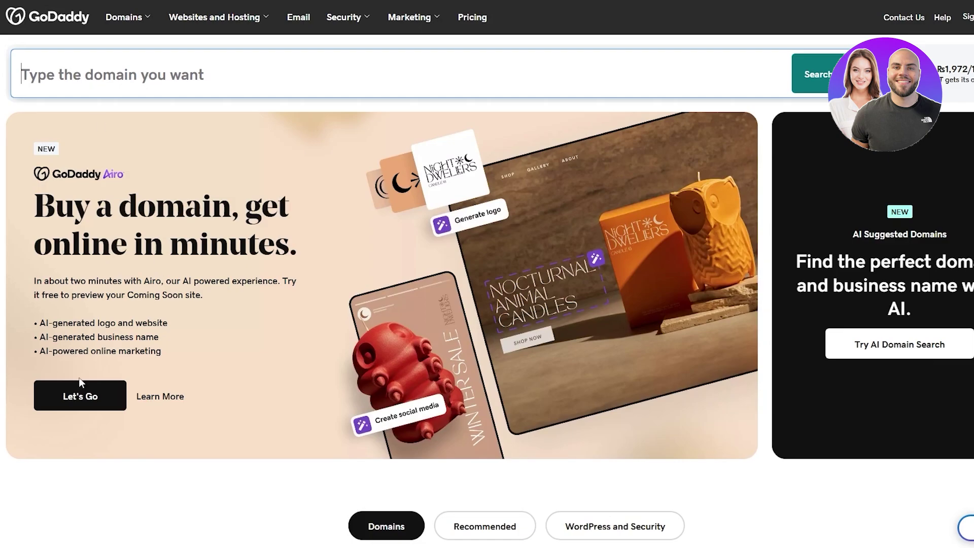
text(Zonked)
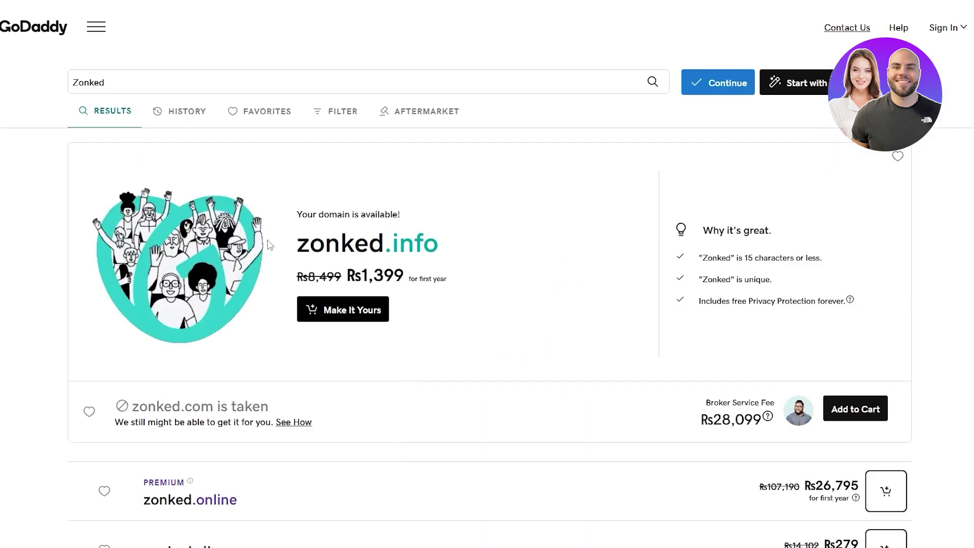
Step: Browse the domain results and add zonked.site to the cart
scroll(478, 366, down, 2)
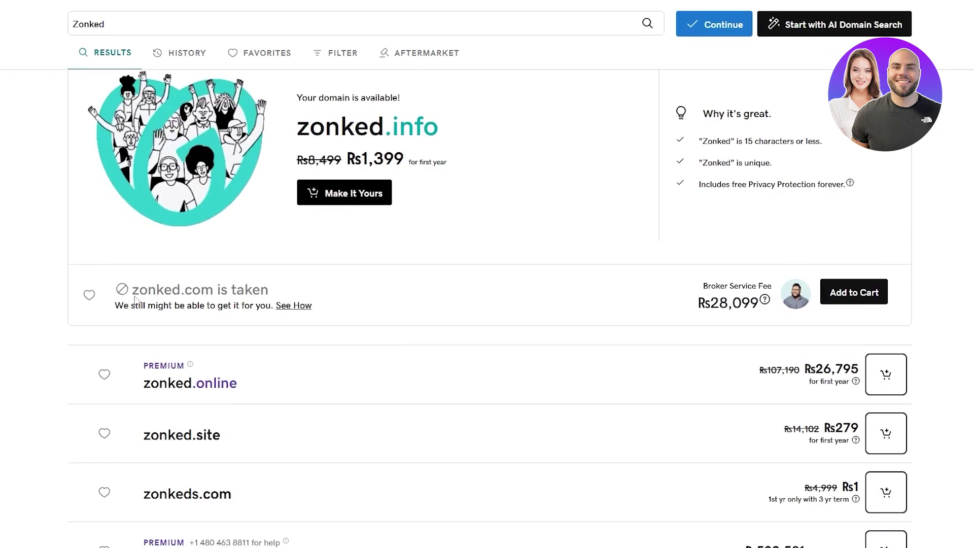
scroll(186, 295, down, 2)
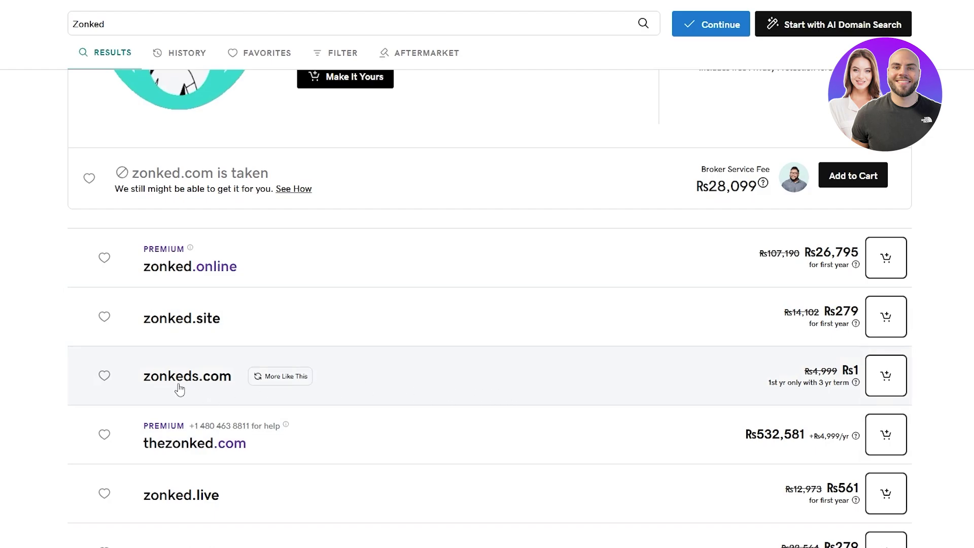
scroll(182, 389, up, 5)
scroll(189, 245, down, 5)
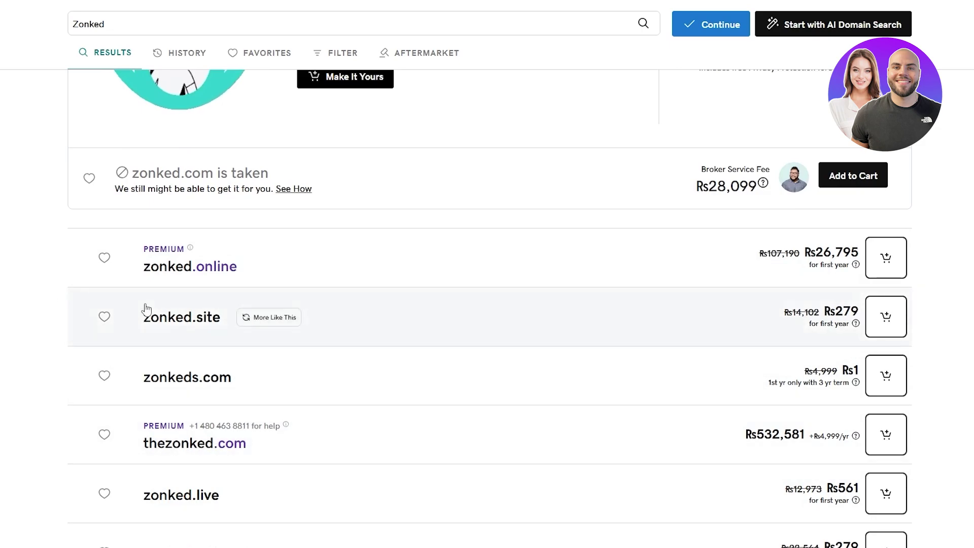
click(215, 333)
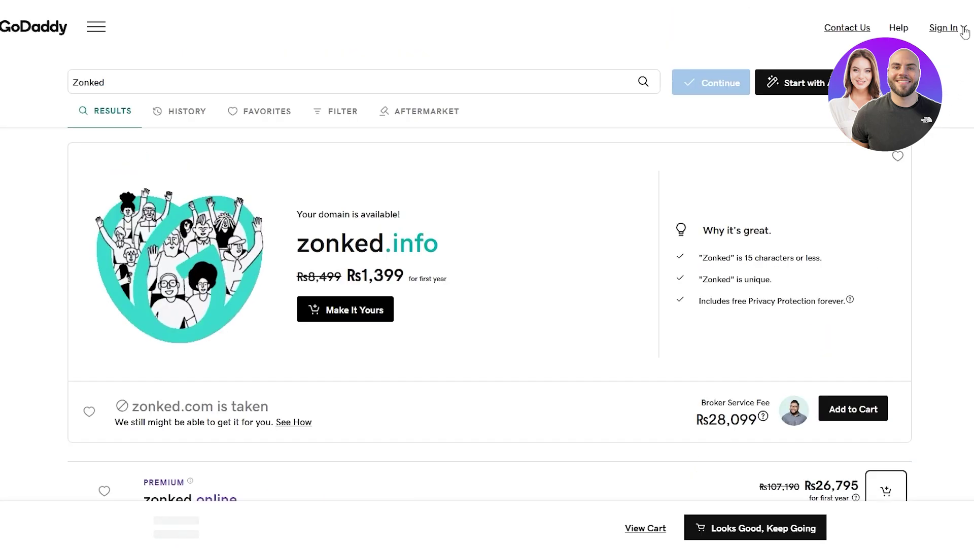
Step: Sign in to the existing GoDaddy account as a registered user
click(963, 30)
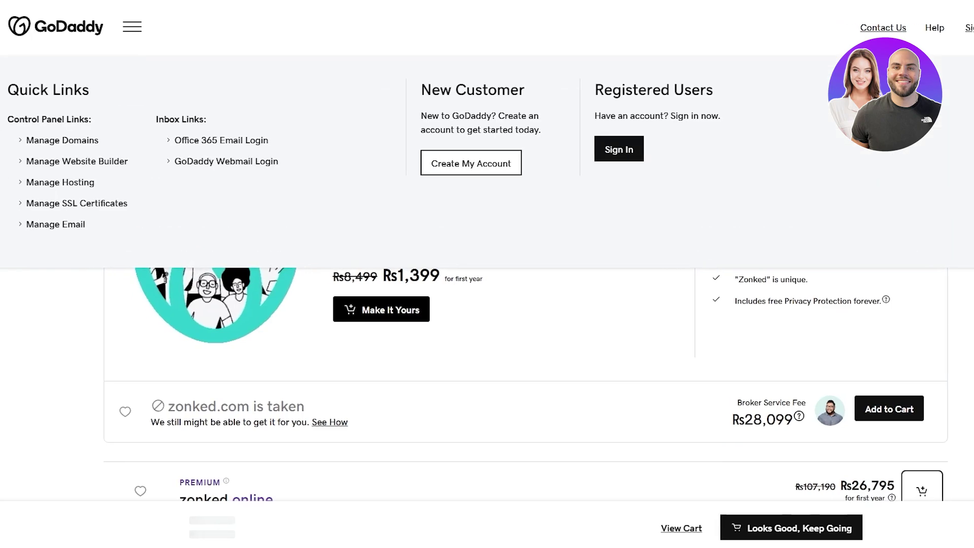
mouse_move(949, 52)
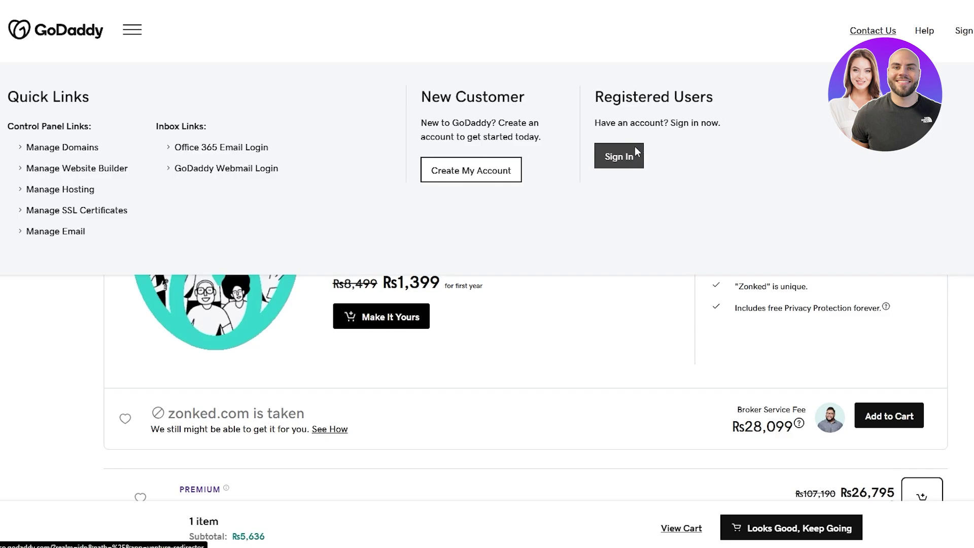
click(634, 152)
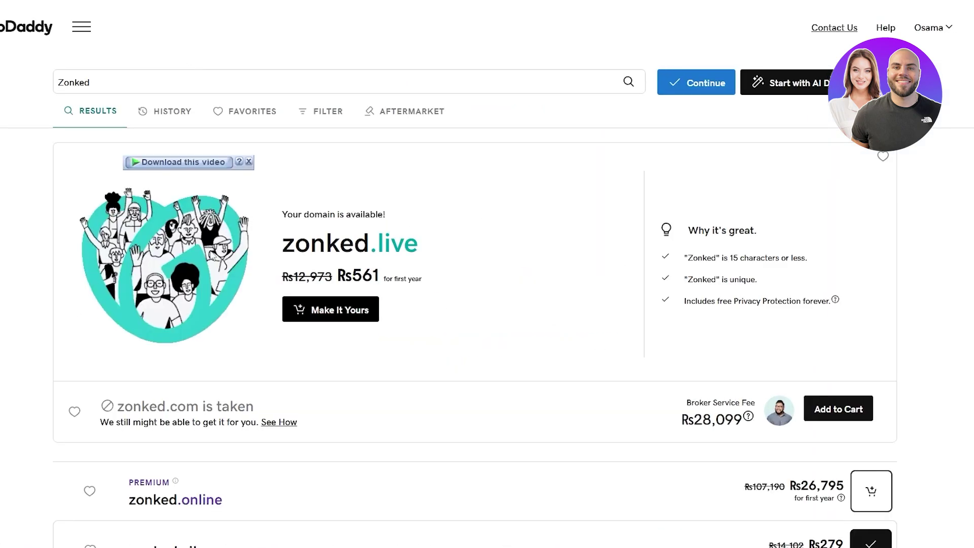
Step: Find zonked.site in the search results and continue with it to the domain add-on options
scroll(513, 391, down, 7)
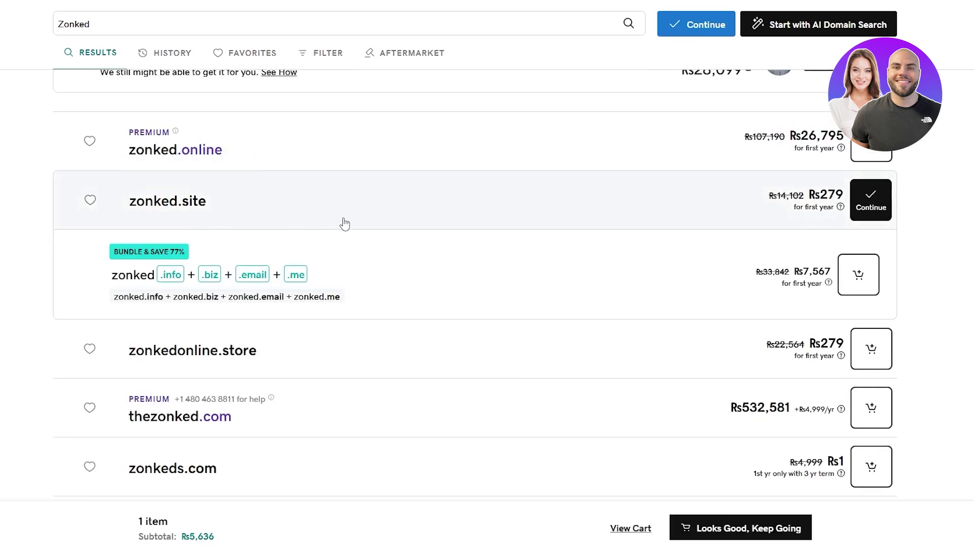
scroll(491, 293, up, 2)
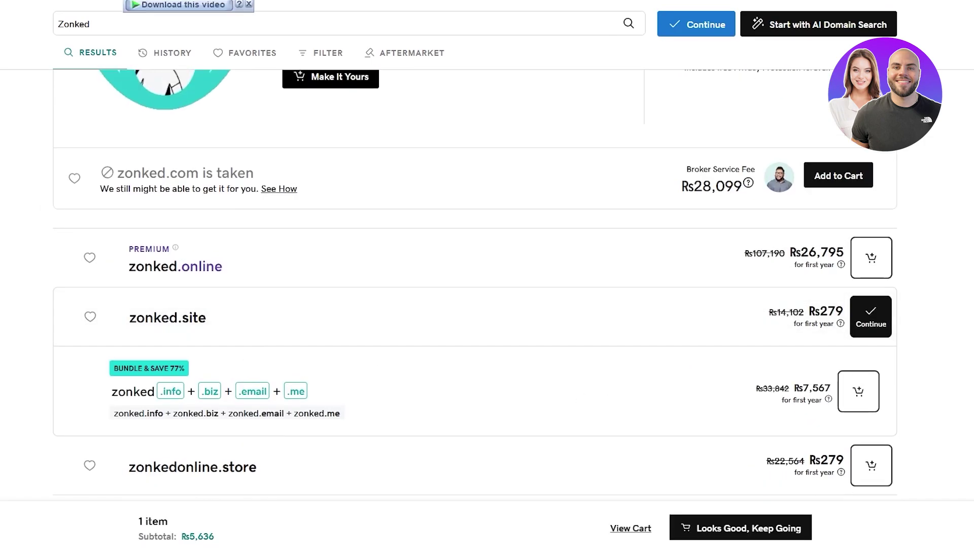
click(875, 316)
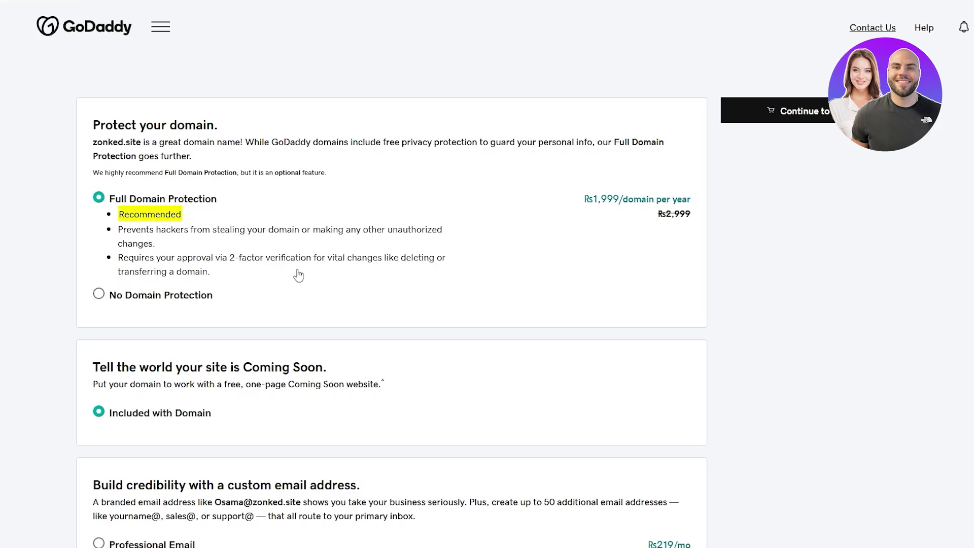
Step: Review the add-on offers for zonked.site and choose No Domain Protection
scroll(608, 299, down, 5)
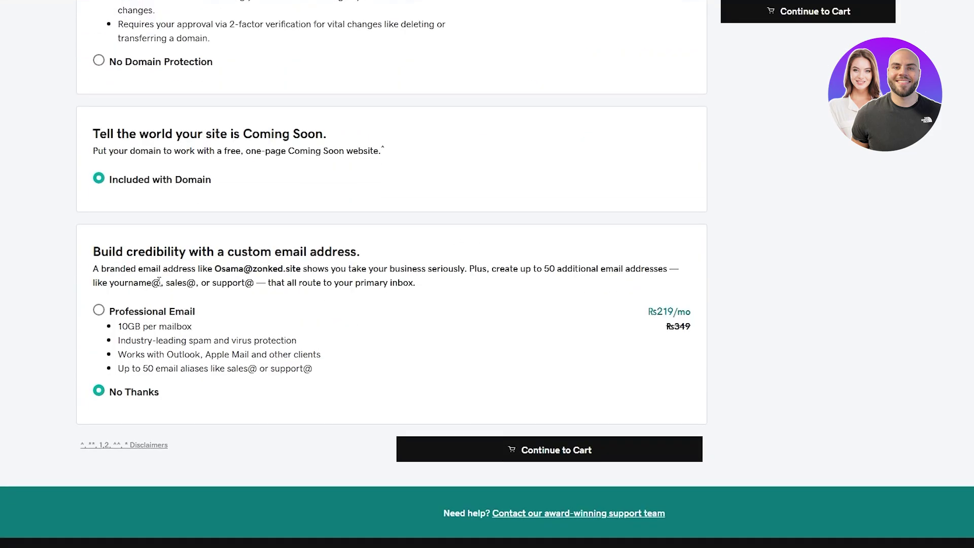
scroll(161, 429, up, 2)
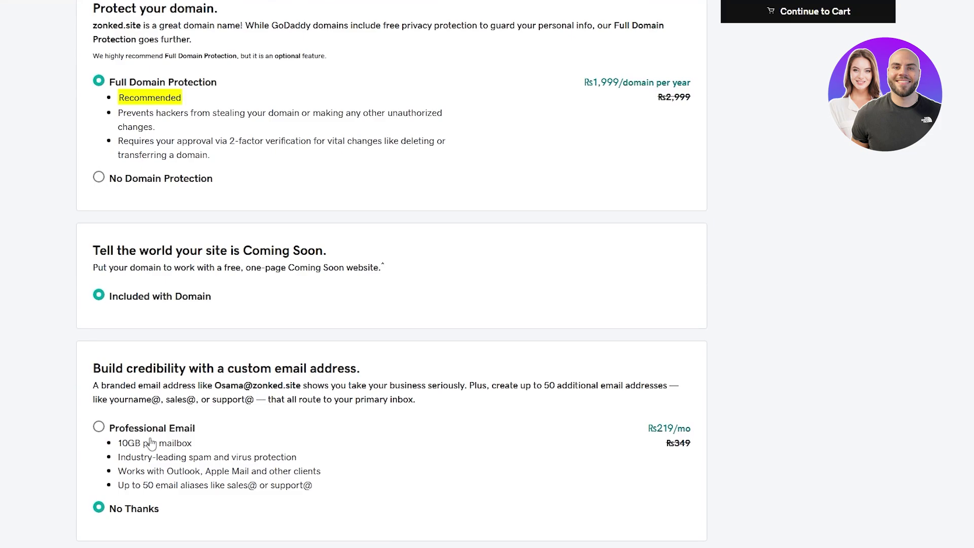
scroll(157, 441, up, 2)
click(131, 301)
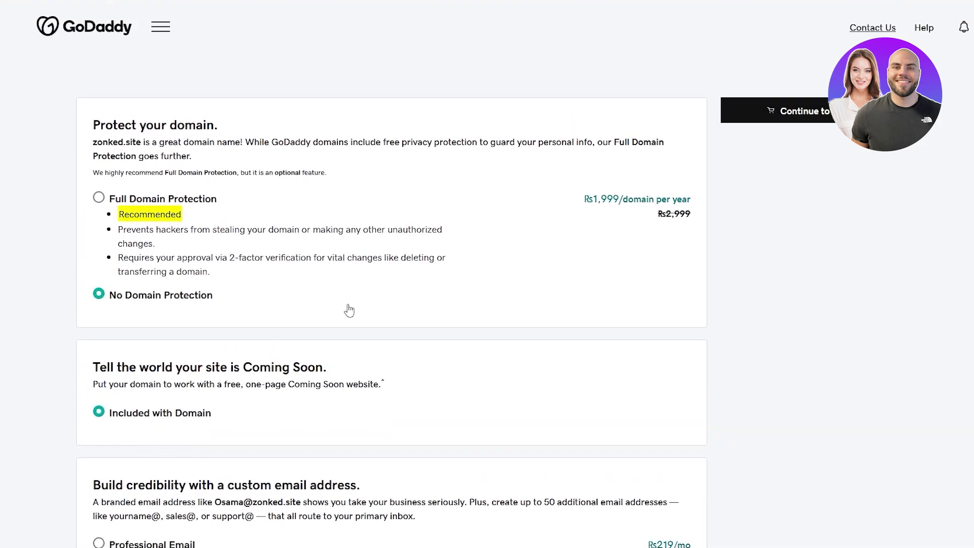
Step: Continue to the cart without Professional Email, and publish the AI-built Coming Soon page for zonked.site
scroll(663, 241, down, 6)
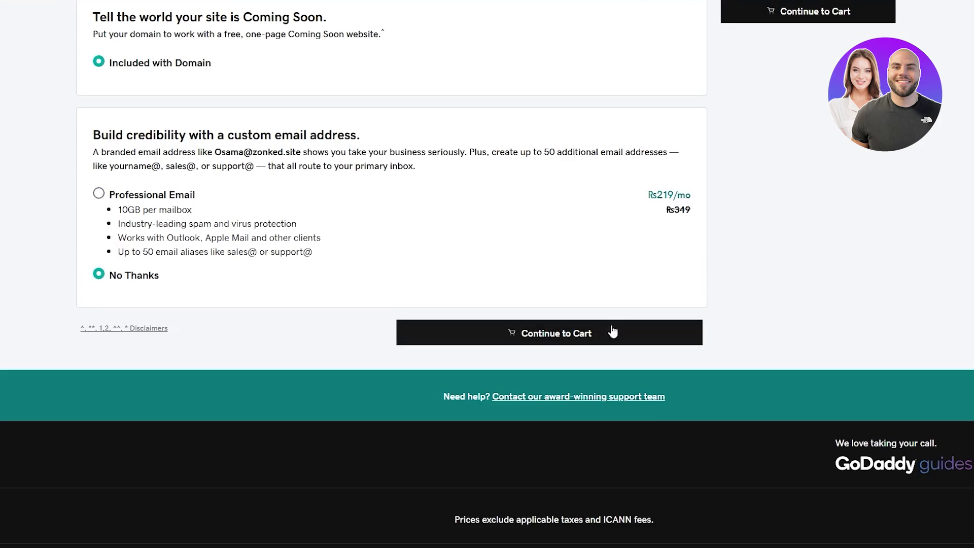
click(539, 333)
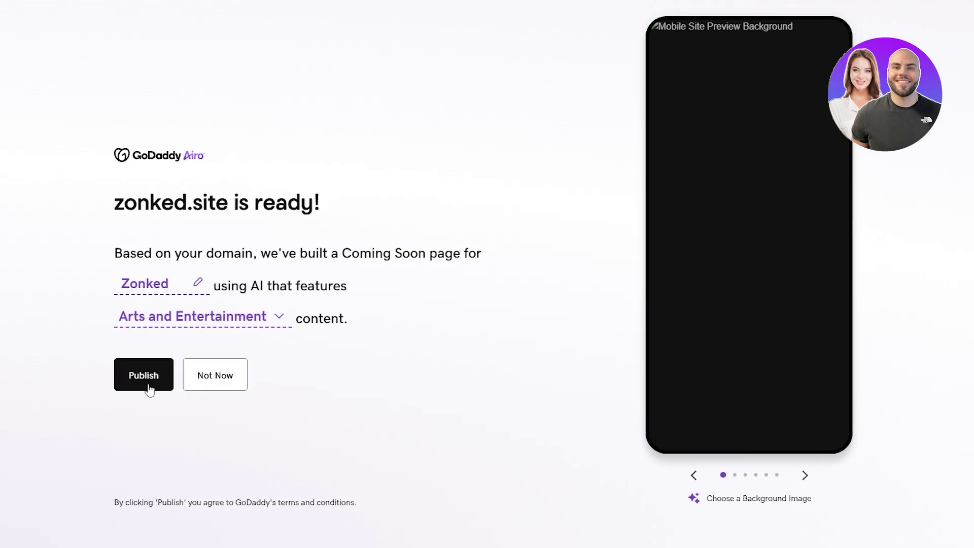
click(147, 386)
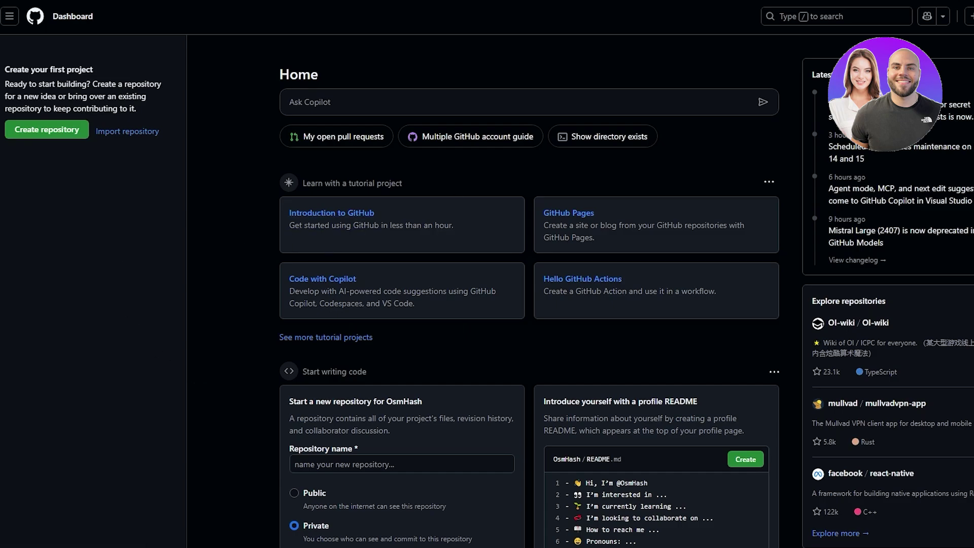
Step: On GitHub, go to the account's own repositories and start a new repository
click(963, 16)
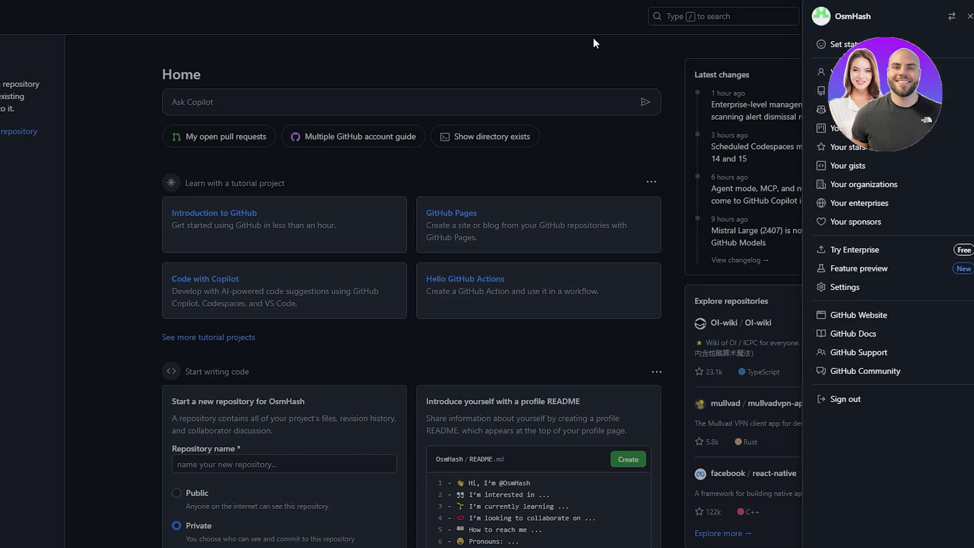
click(425, 38)
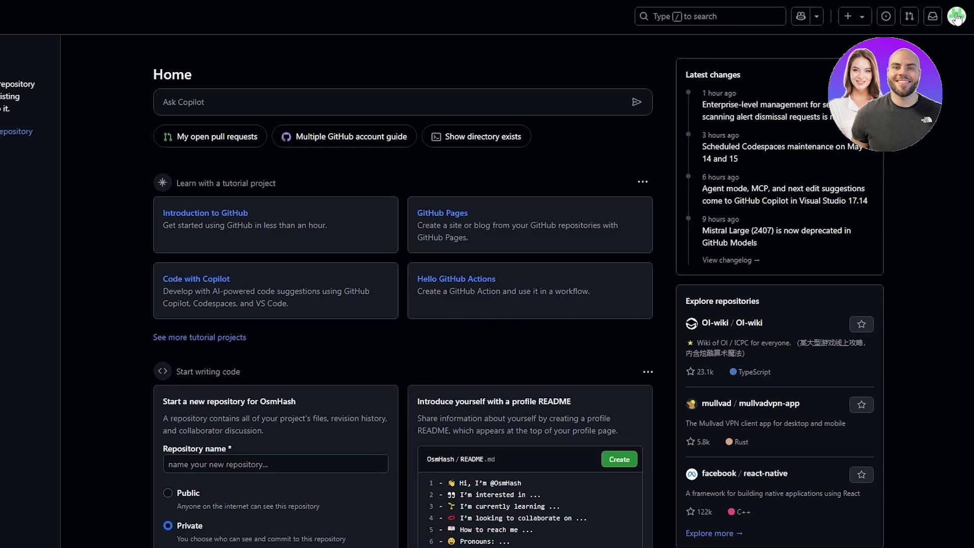
click(953, 20)
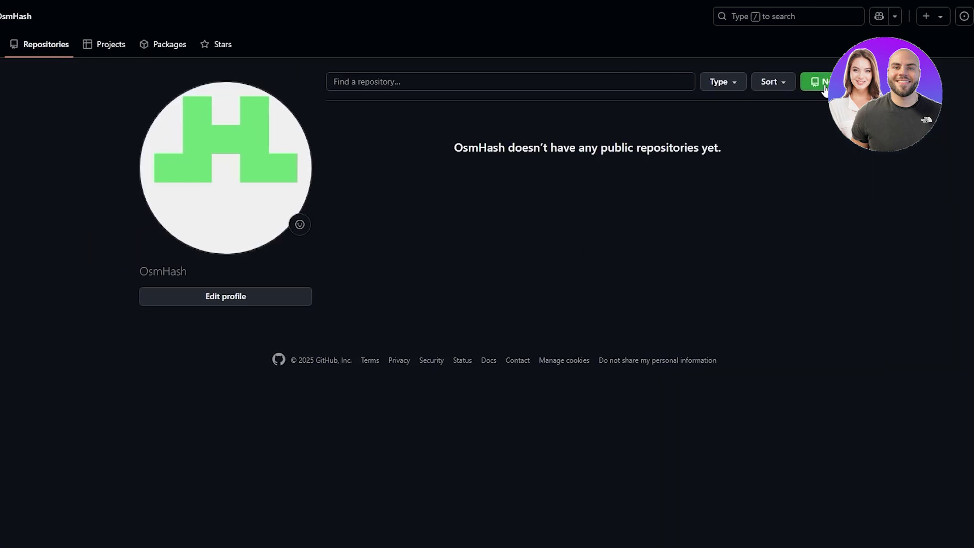
click(822, 82)
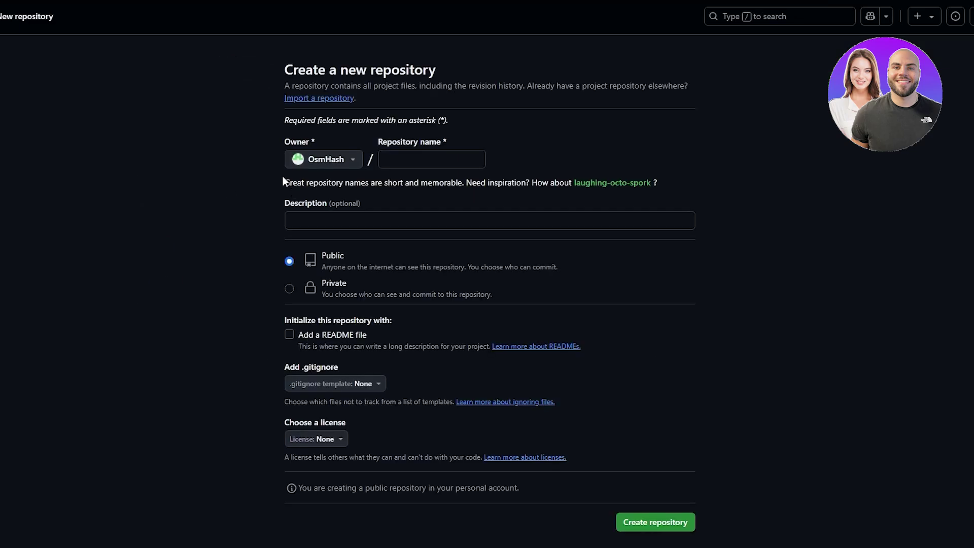
Step: Create a public repository named Demo Website, without a README, .gitignore or license
drag(286, 73, 432, 72)
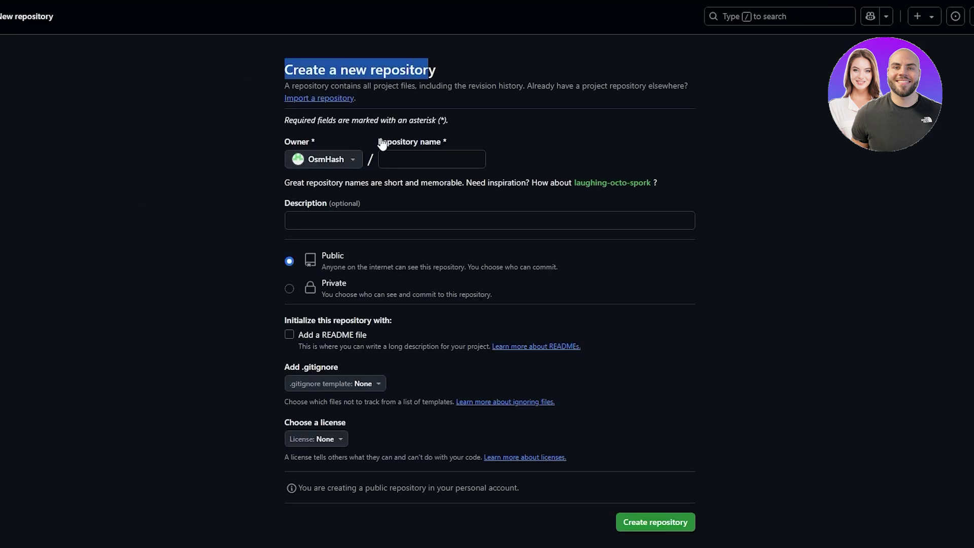
click(411, 163)
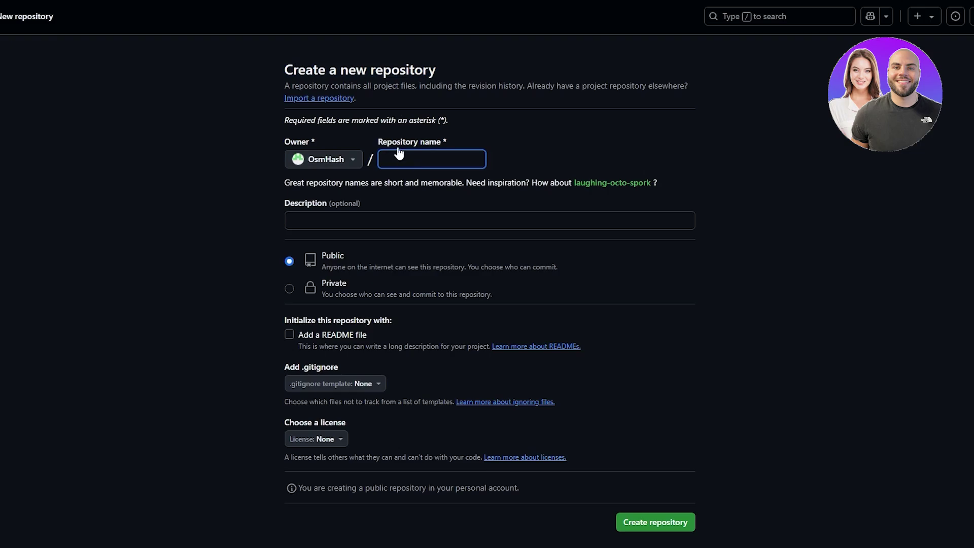
text(Demo Website)
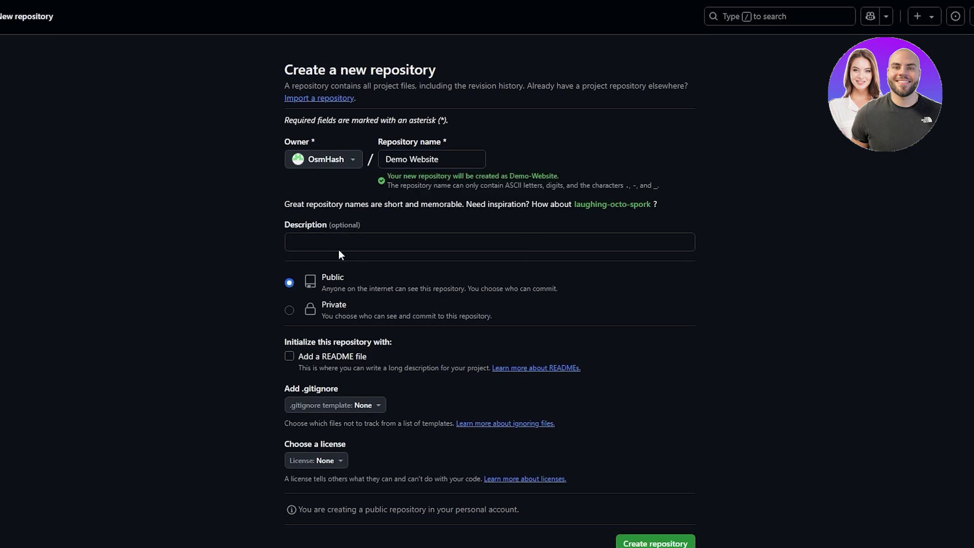
scroll(271, 276, down, 1)
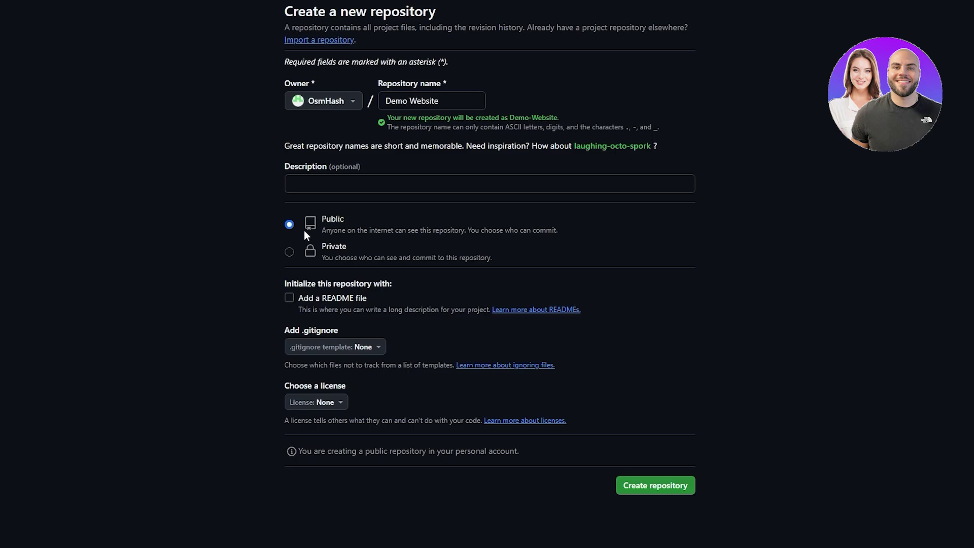
click(676, 485)
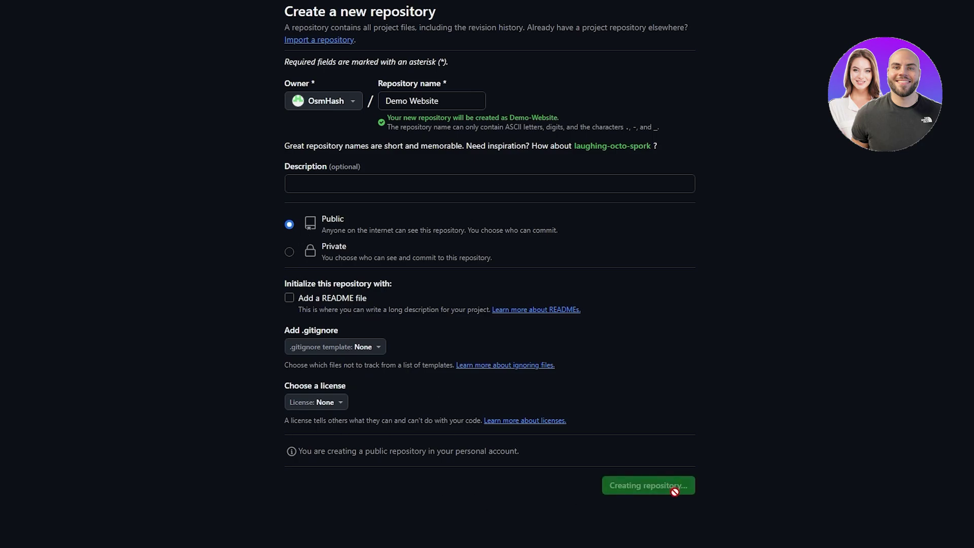
Step: From the new repository's quick setup, choose uploading an existing file and open the file chooser
scroll(397, 314, down, 1)
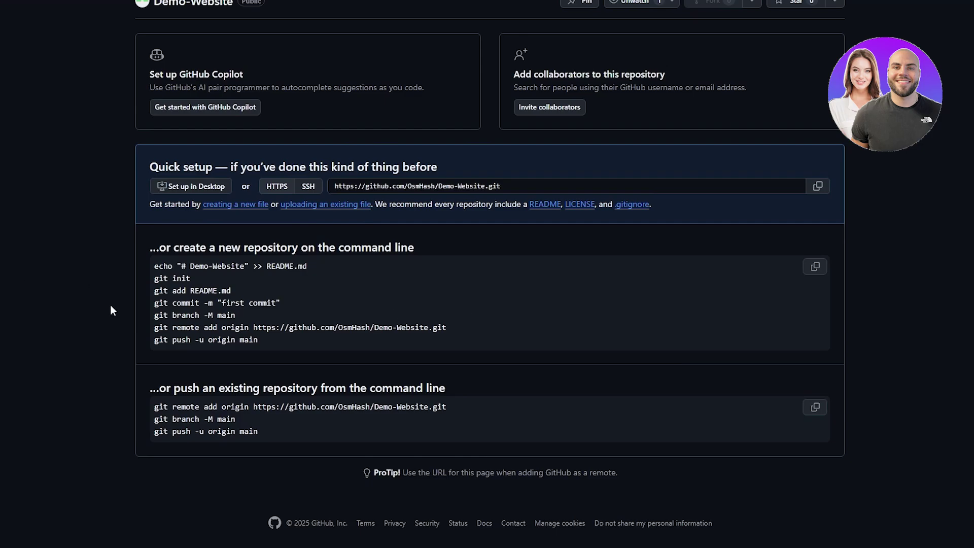
scroll(225, 253, up, 1)
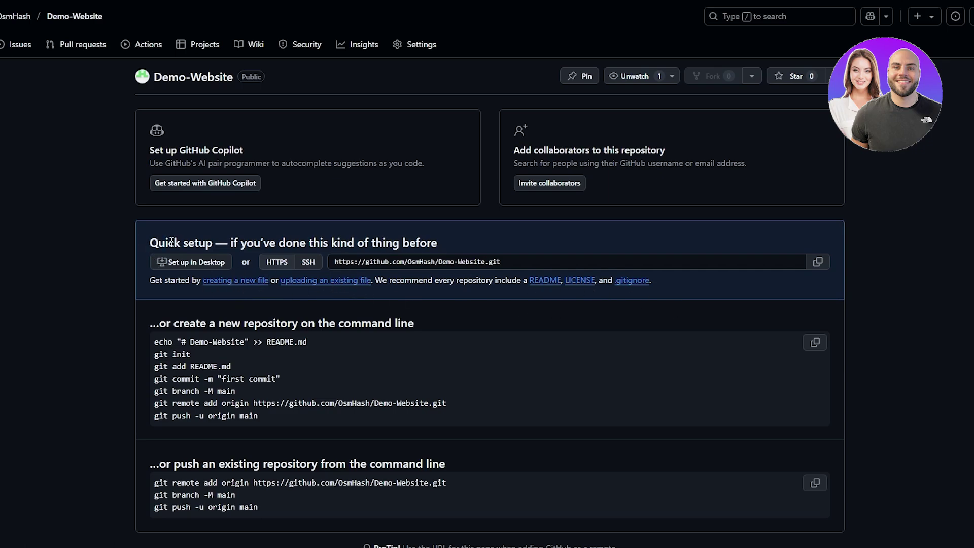
drag(159, 243, 389, 252)
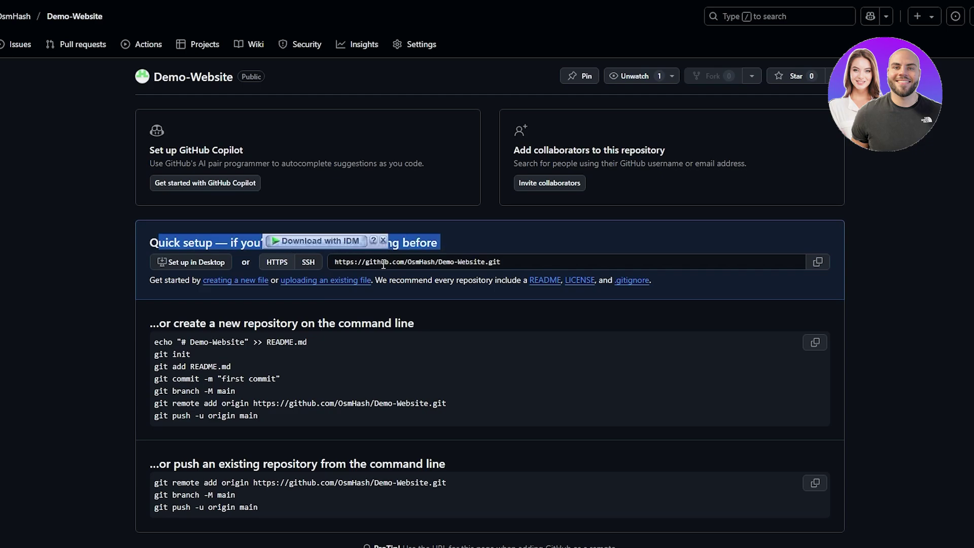
click(344, 288)
click(500, 198)
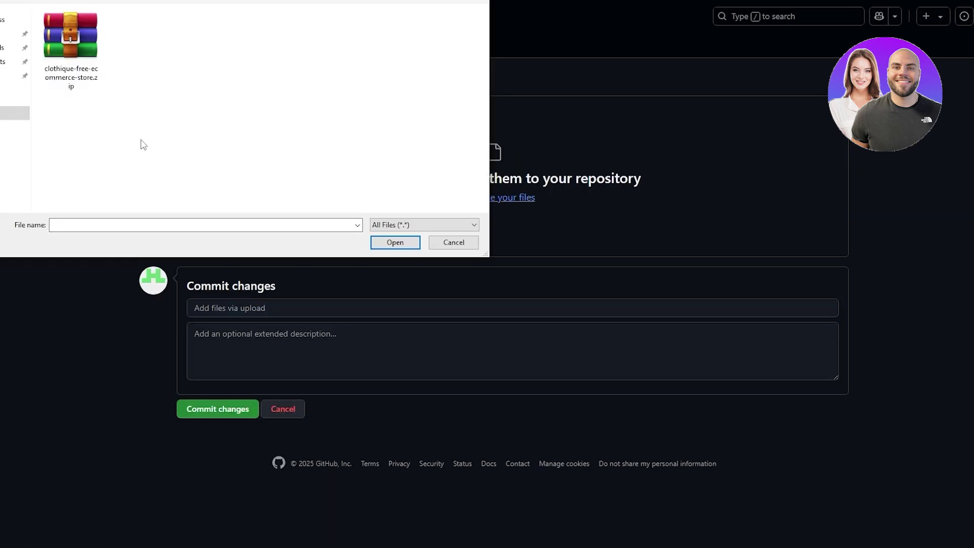
Step: Extract clothique-free-ecommerce-store.zip into a folder of the same name and open it down to the website files
click(70, 61)
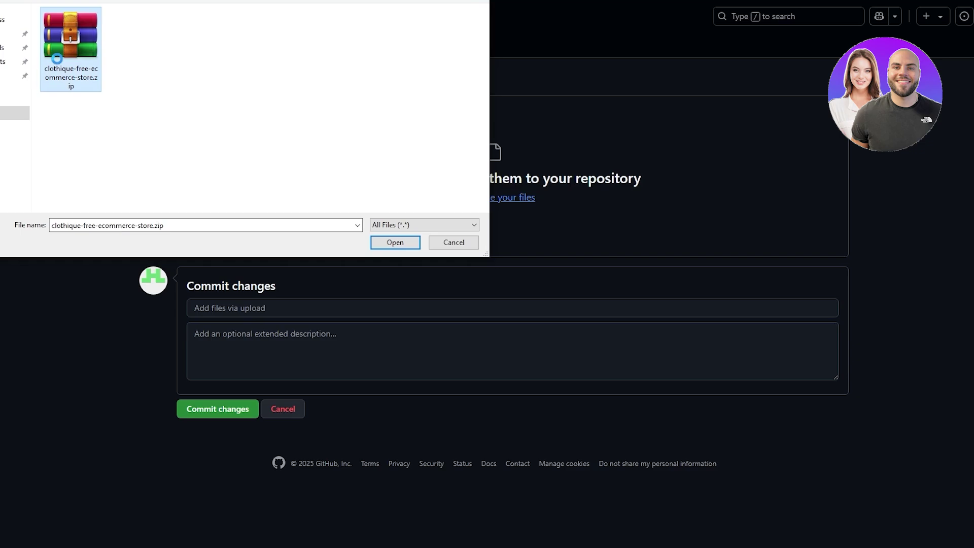
right_click(56, 60)
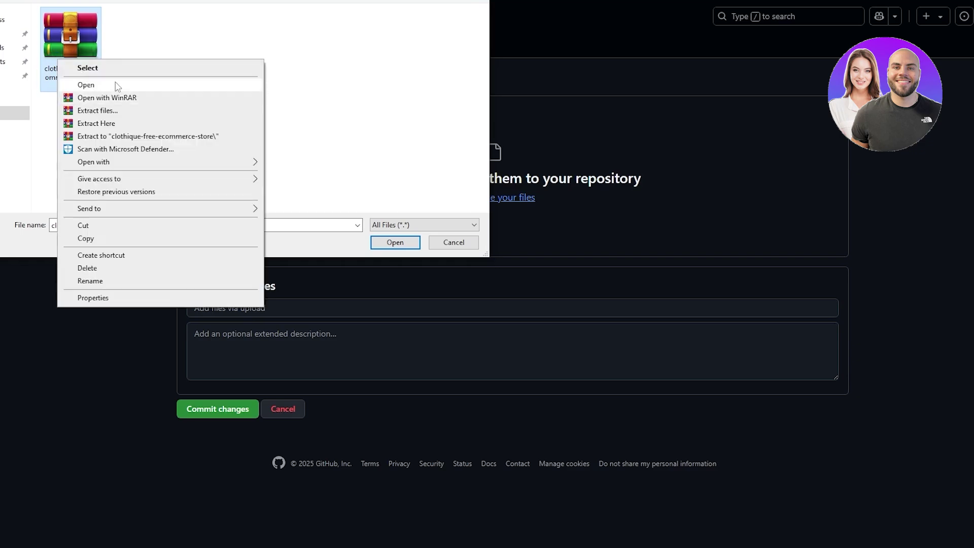
click(135, 135)
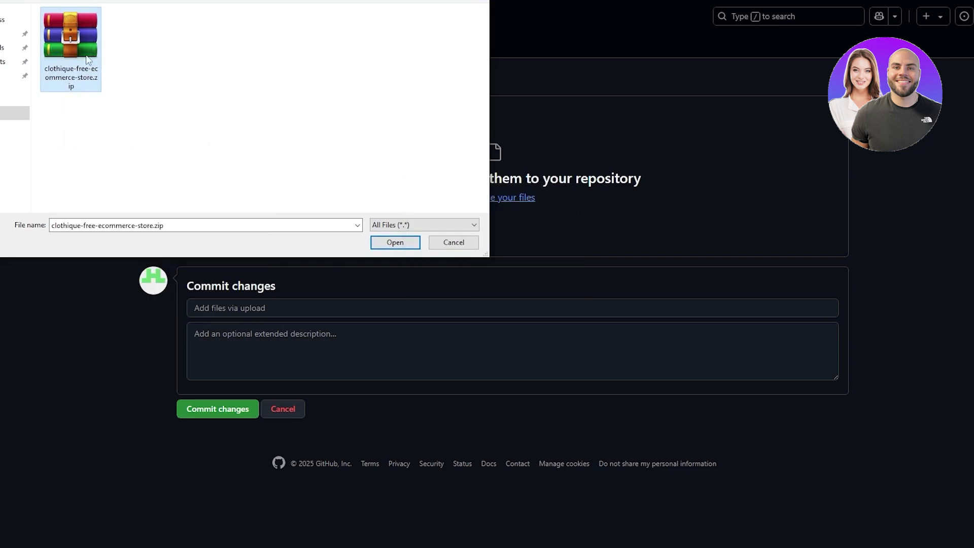
double_click(66, 53)
double_click(102, 28)
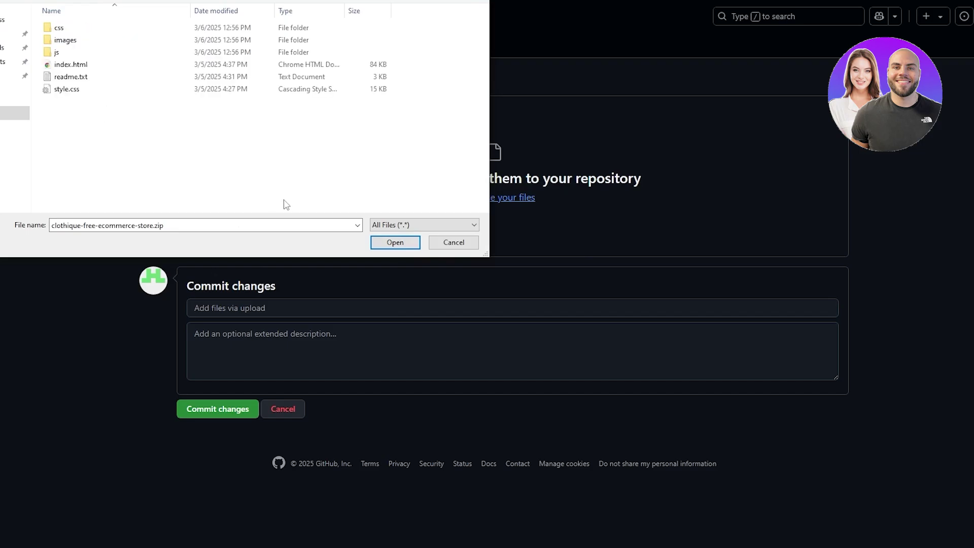
Step: Select all items in the extracted template folder and add index.html, readme.txt and style.css to the upload
drag(284, 203, 90, 26)
click(396, 242)
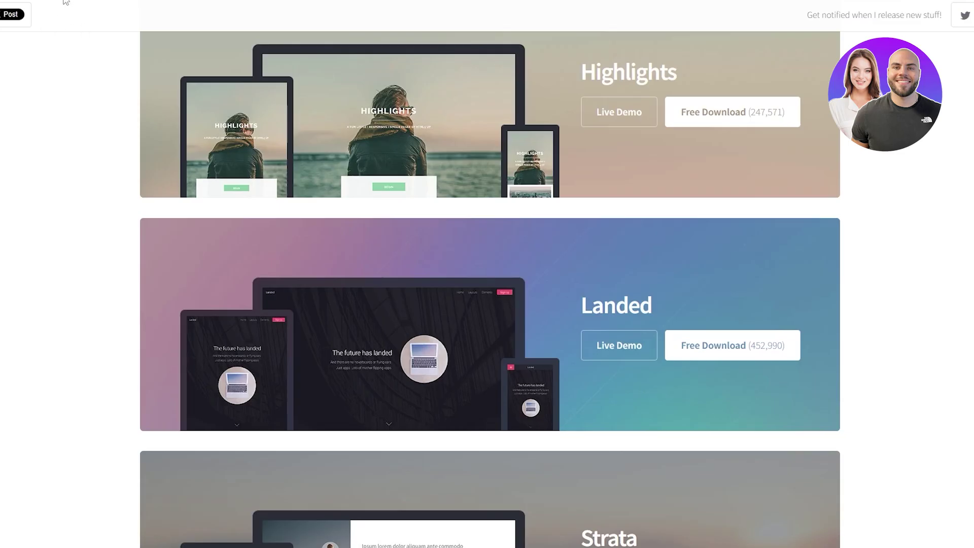
Step: Look over the free website templates and the page of the Clothique eCommerce store template
scroll(348, 217, down, 15)
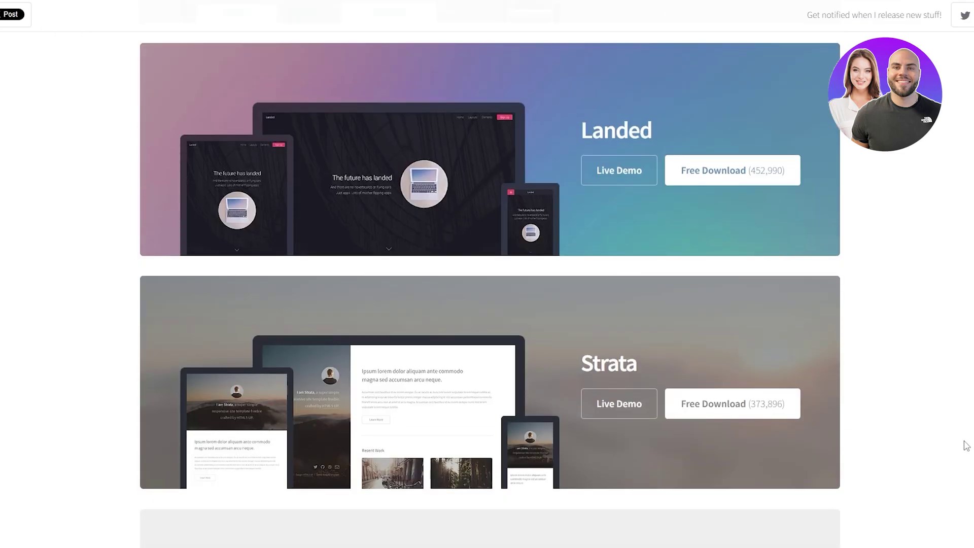
scroll(543, 413, down, 20)
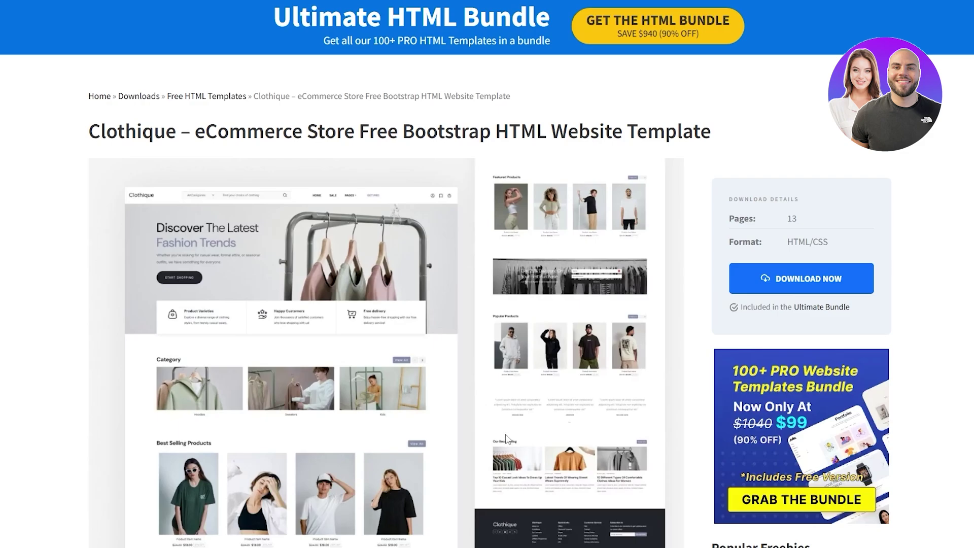
scroll(507, 440, up, 1)
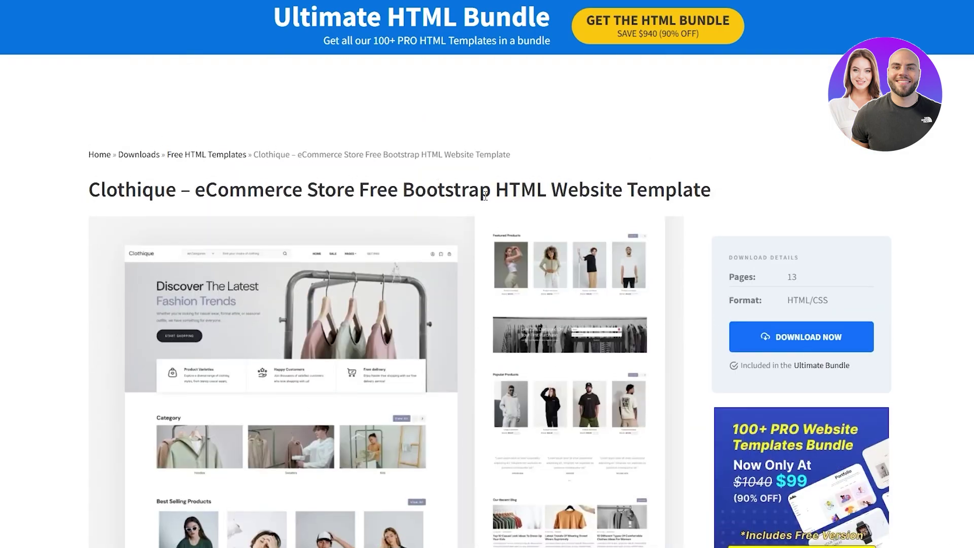
drag(497, 190, 712, 192)
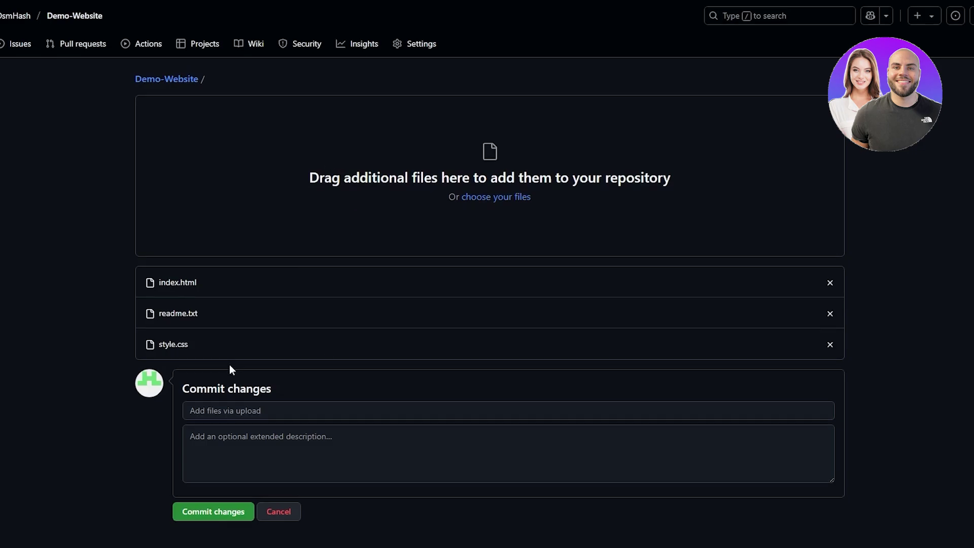
scroll(622, 403, down, 1)
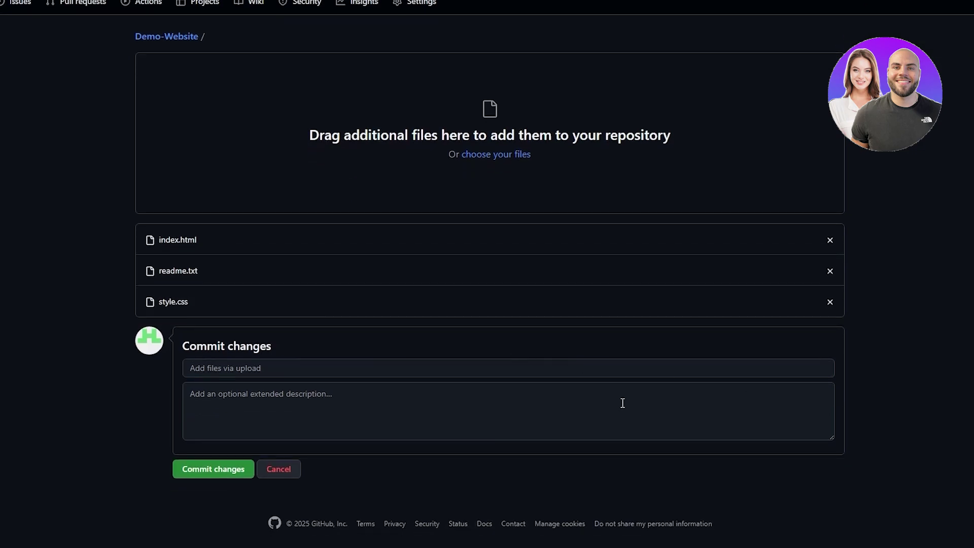
click(211, 367)
drag(196, 351, 257, 347)
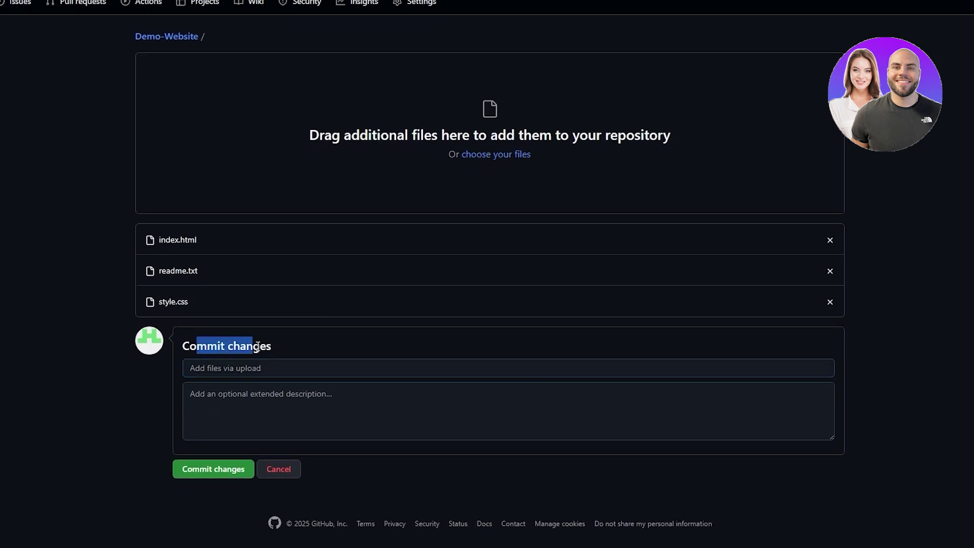
click(312, 401)
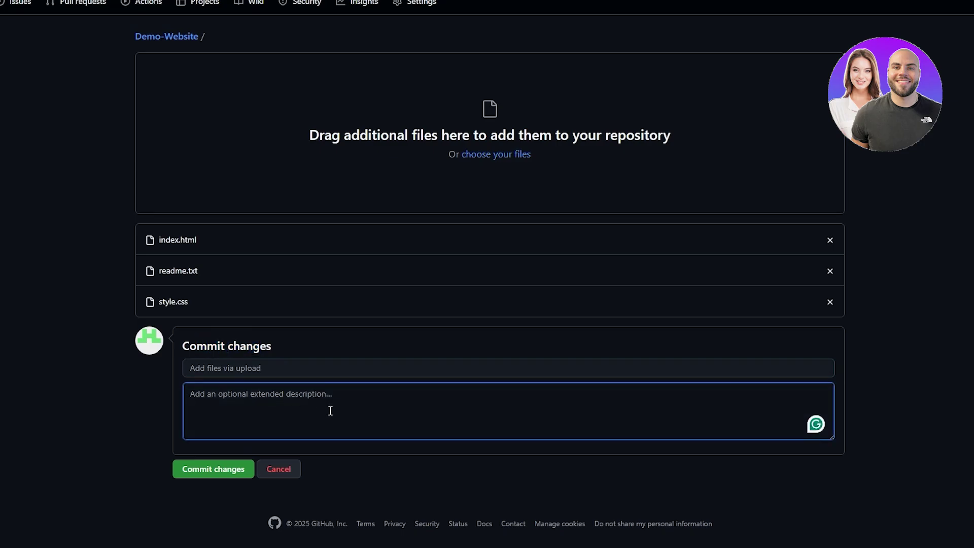
click(395, 496)
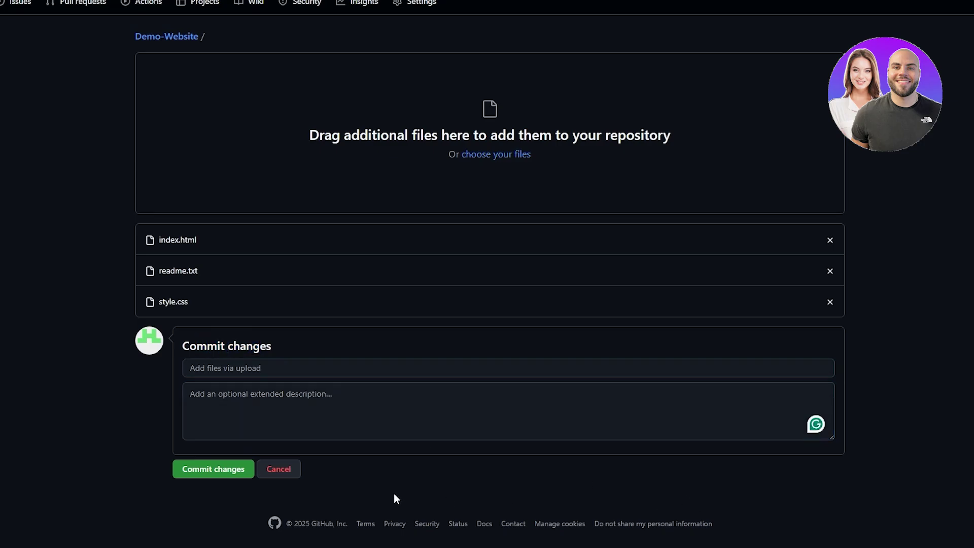
scroll(154, 345, up, 2)
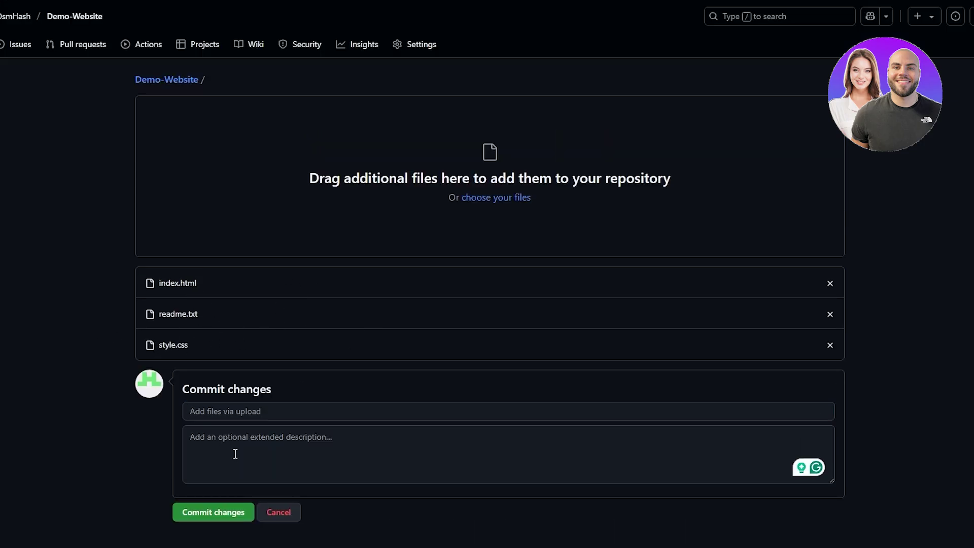
Step: Add the extracted folder's full contents from File Explorer to the GitHub upload, including the css, images and js folders
click(508, 197)
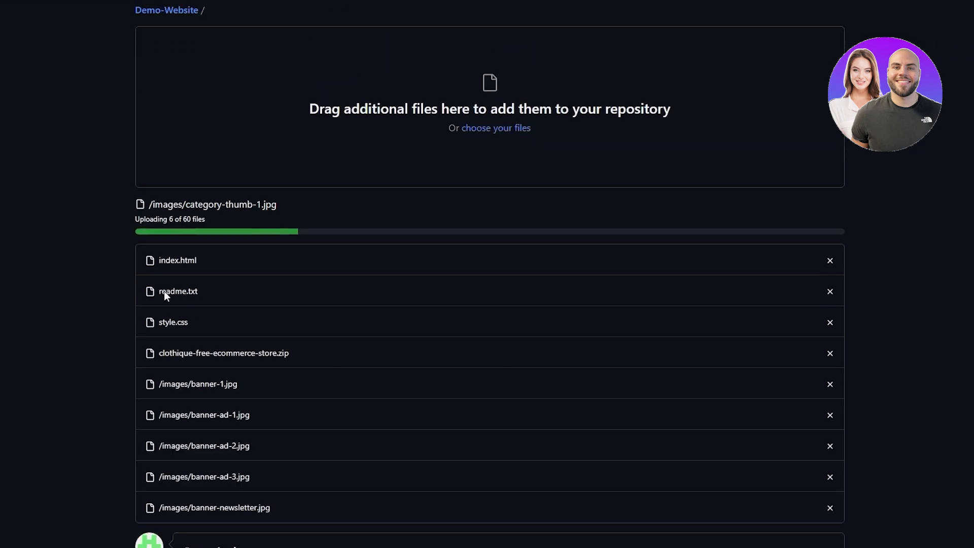
scroll(503, 266, down, 5)
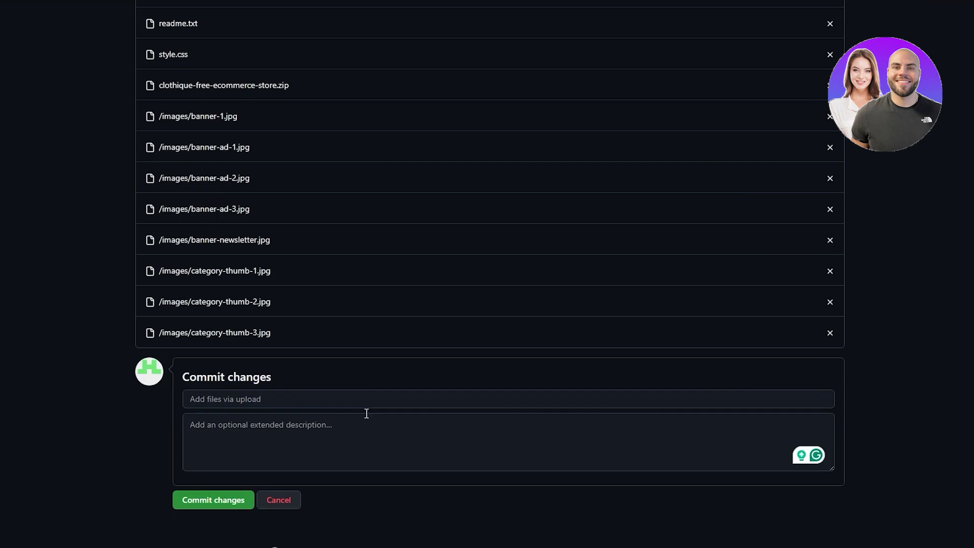
scroll(365, 413, up, 6)
key(alt+Tab)
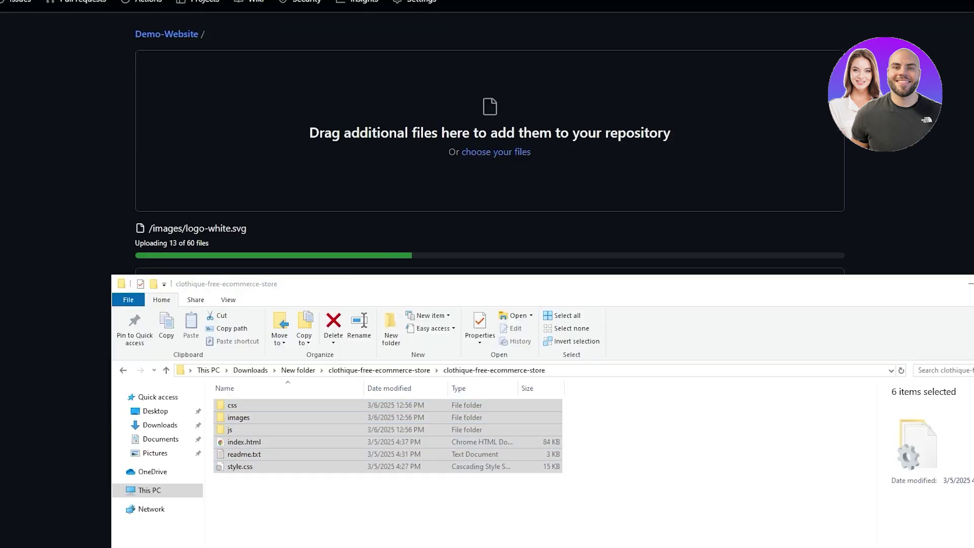
drag(348, 435, 463, 449)
drag(395, 449, 351, 200)
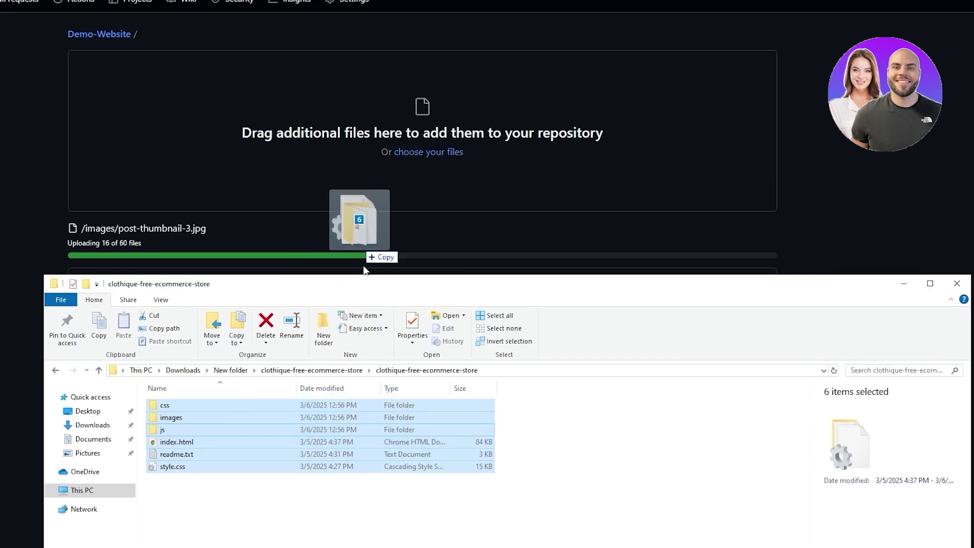
click(314, 502)
click(164, 405)
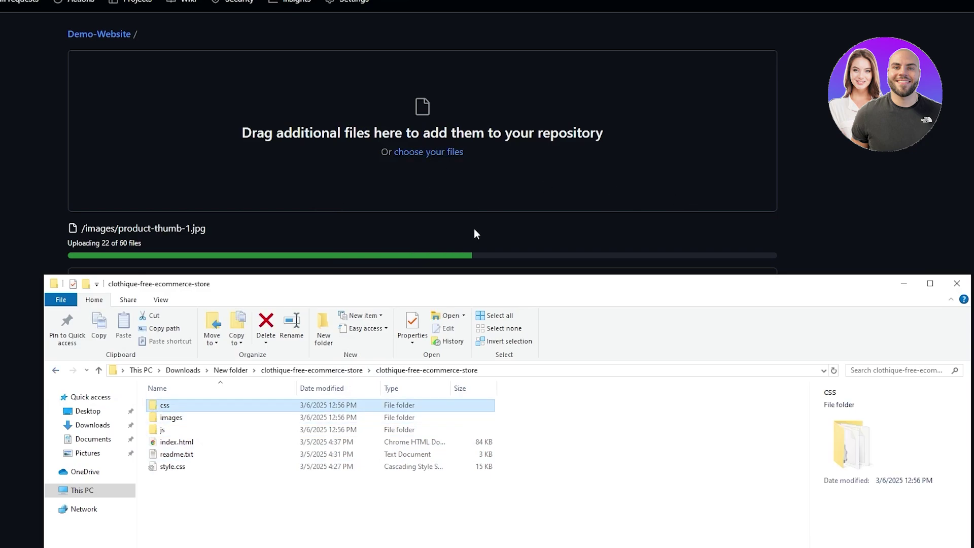
drag(229, 485, 267, 449)
click(226, 485)
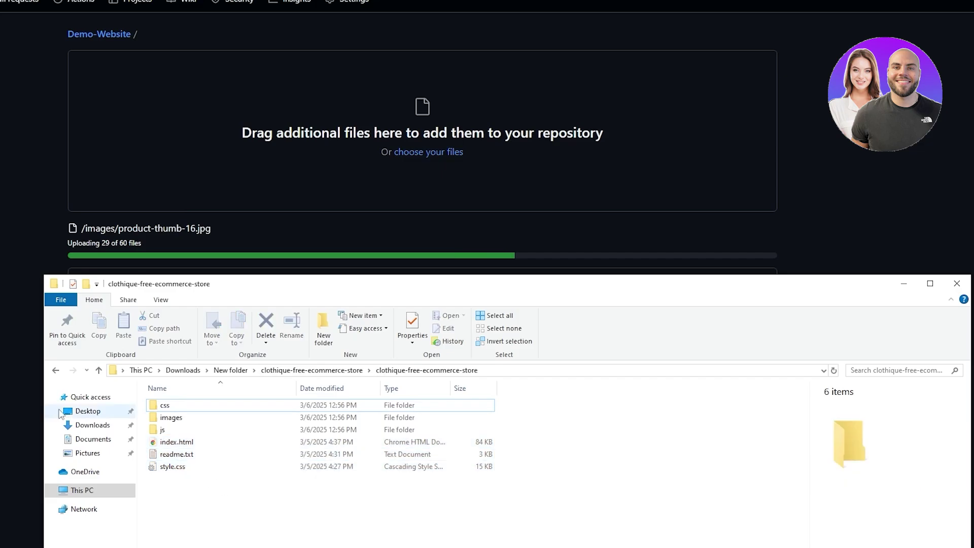
click(452, 239)
Step: Check the uploaded website files through to the end of the list and commit them to the repository
scroll(451, 239, down, 20)
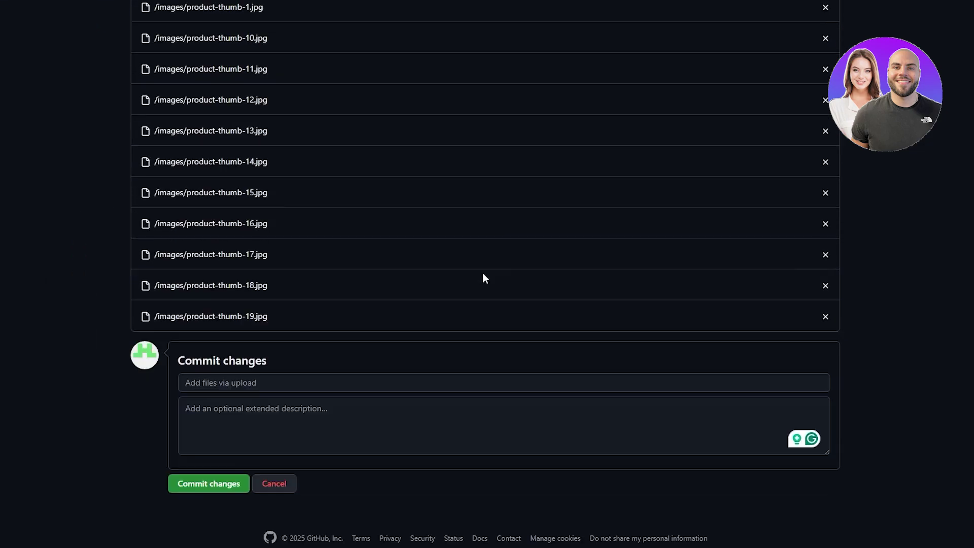
scroll(413, 284, up, 16)
scroll(476, 297, up, 9)
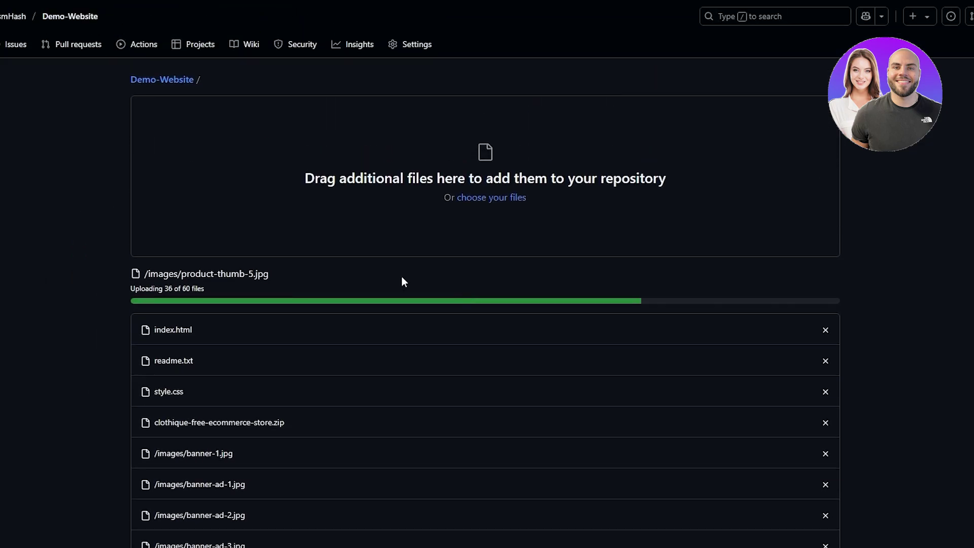
drag(163, 287, 189, 285)
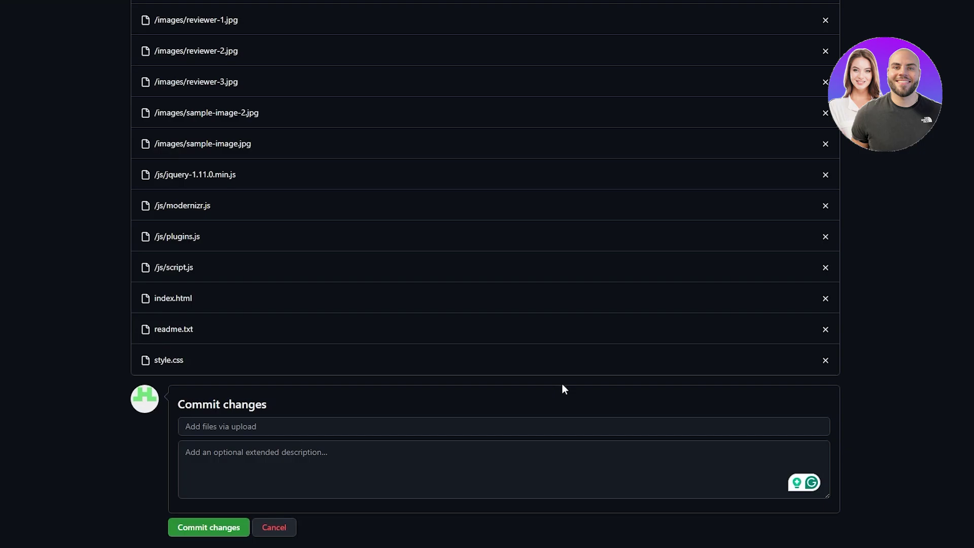
scroll(562, 389, up, 6)
scroll(298, 392, down, 8)
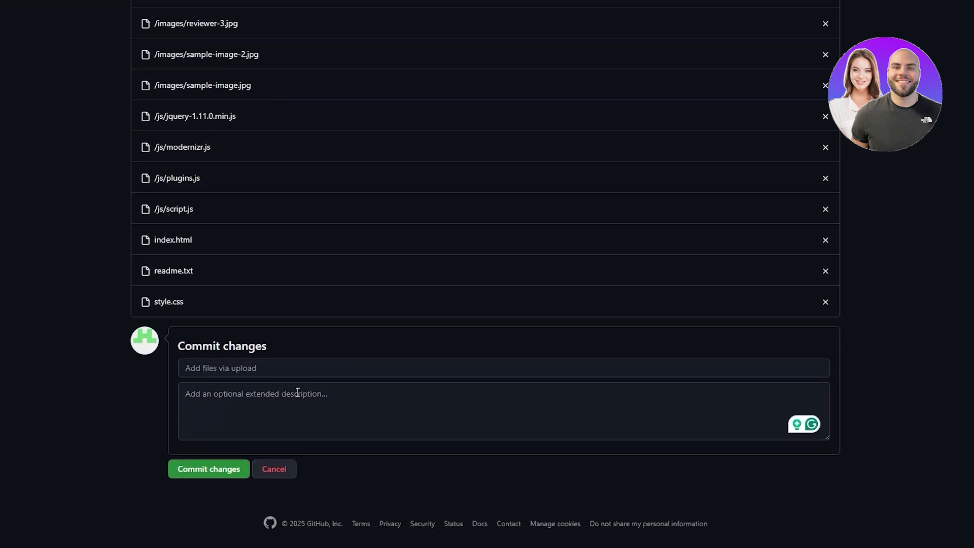
click(205, 474)
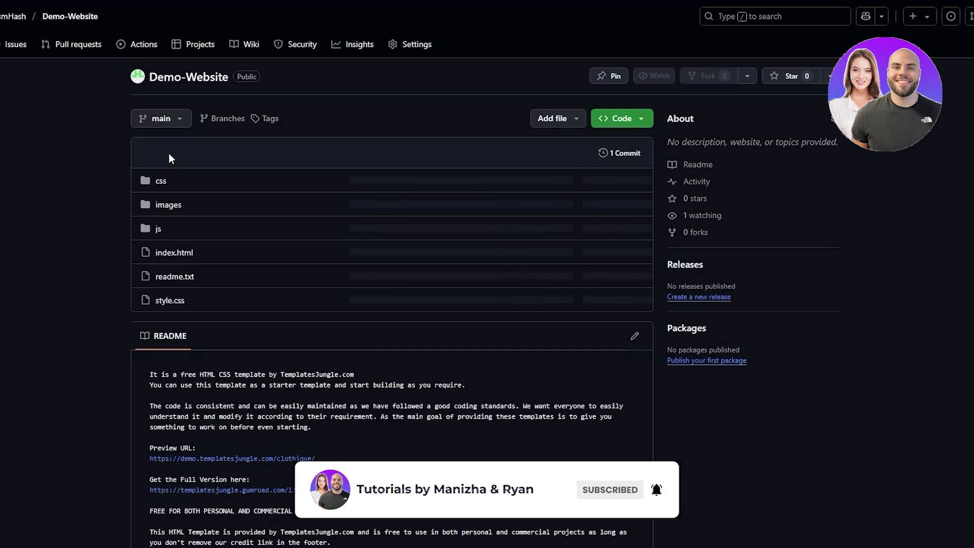
Step: Open the repository's GitHub Pages settings and set the build and deployment source to GitHub Actions
scroll(464, 187, down, 5)
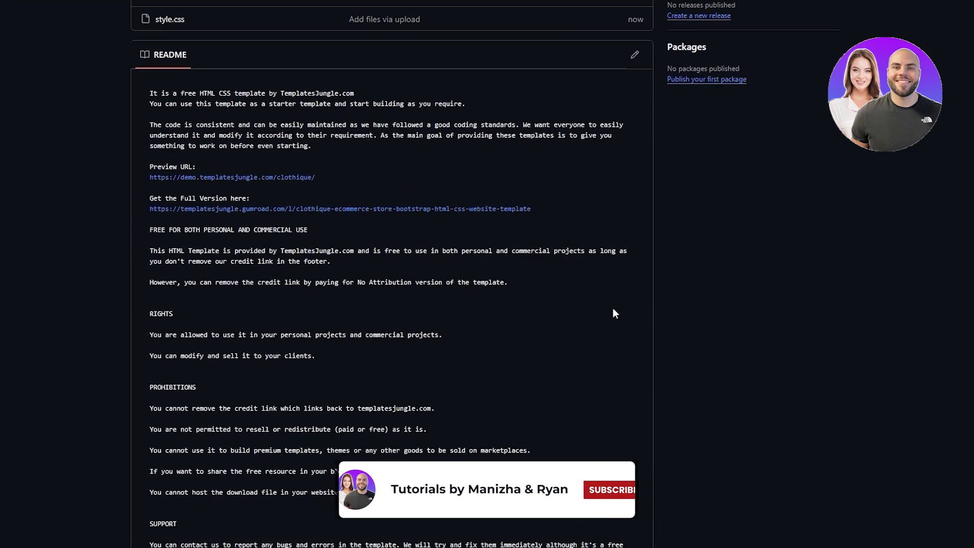
scroll(613, 308, up, 3)
scroll(610, 308, up, 2)
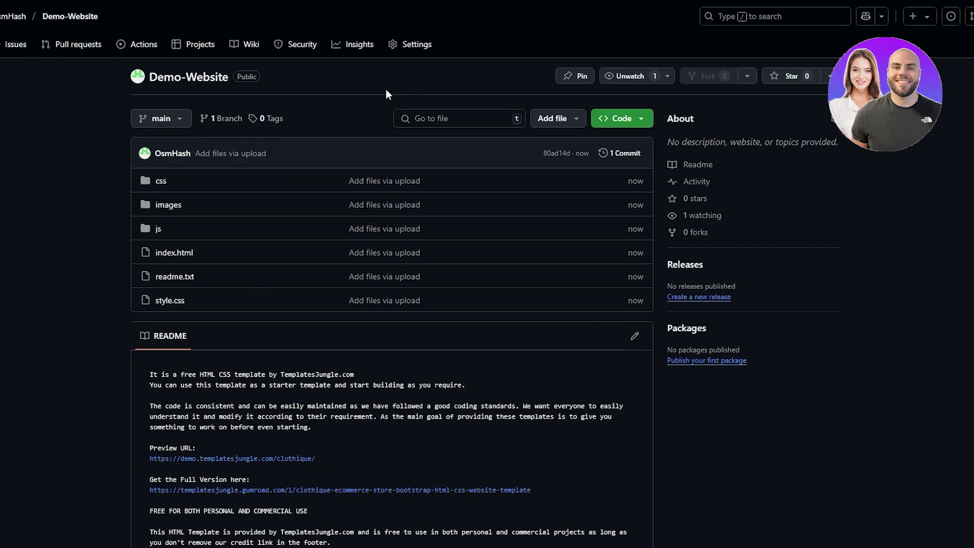
click(420, 51)
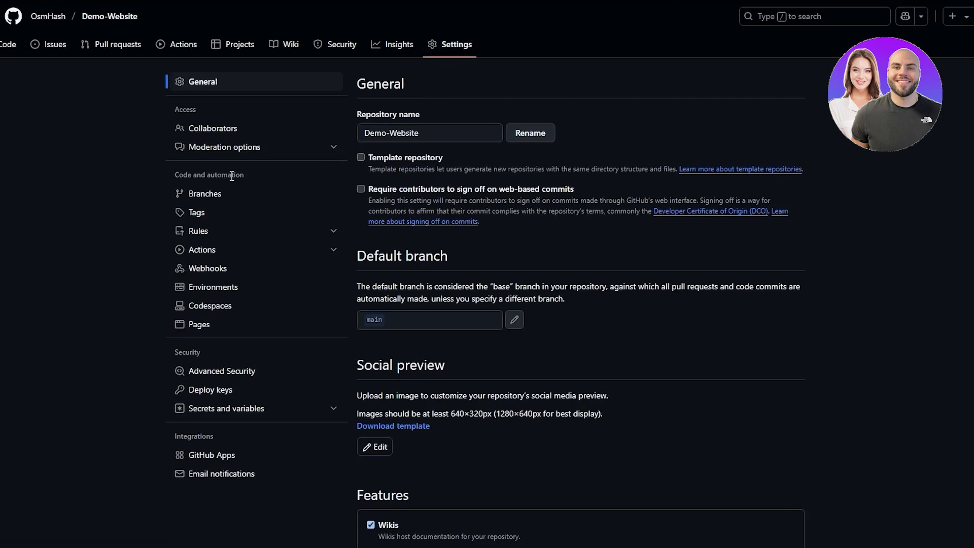
click(220, 326)
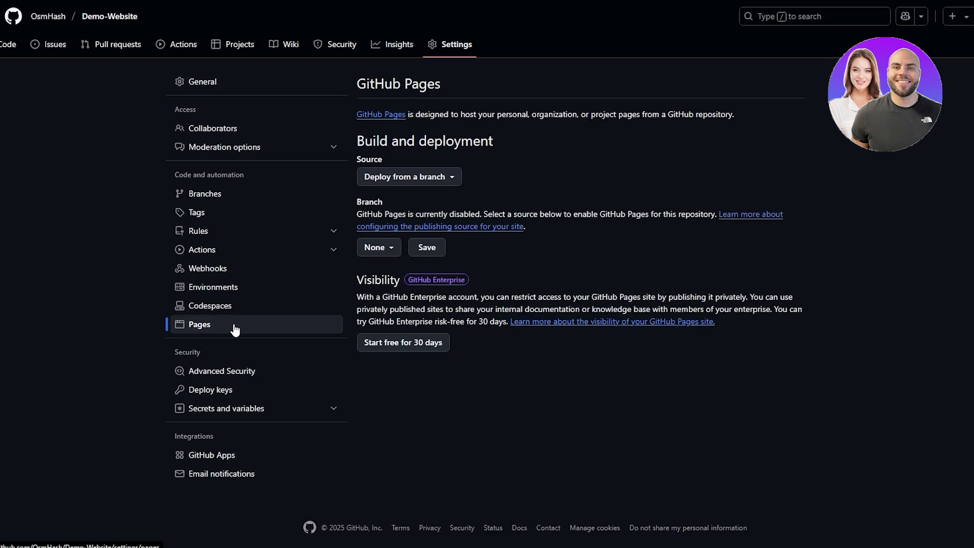
click(389, 177)
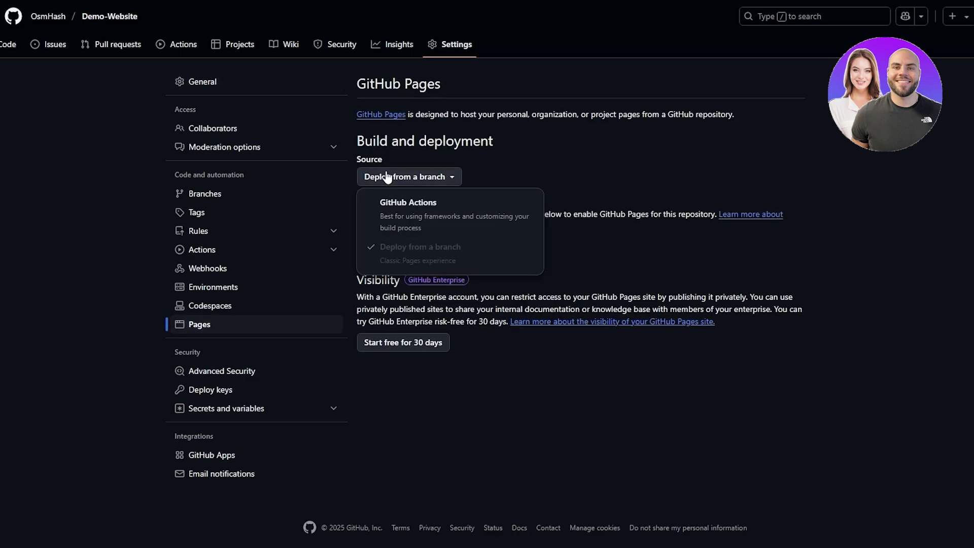
click(433, 215)
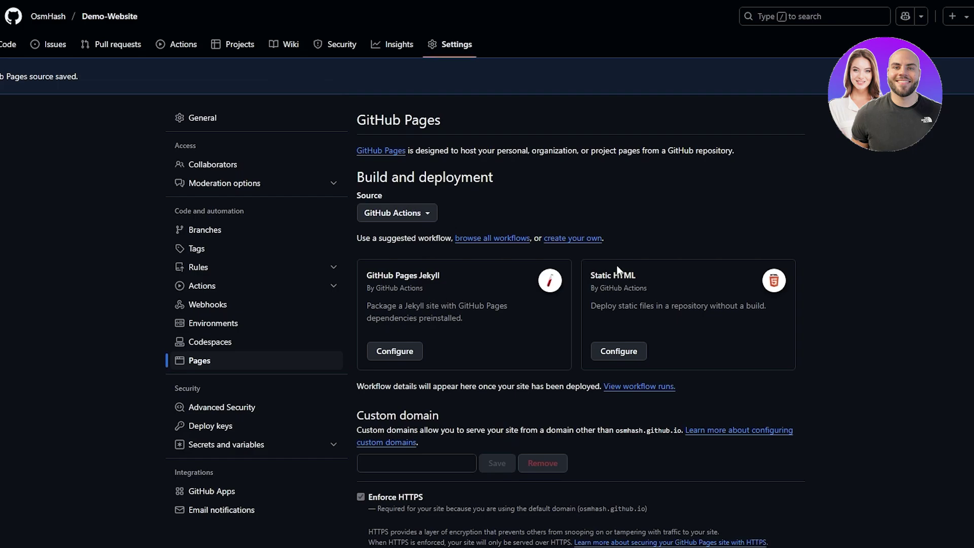
Step: Configure the suggested Static HTML workflow for deploying the site
drag(592, 276, 638, 277)
click(620, 292)
drag(595, 274, 608, 362)
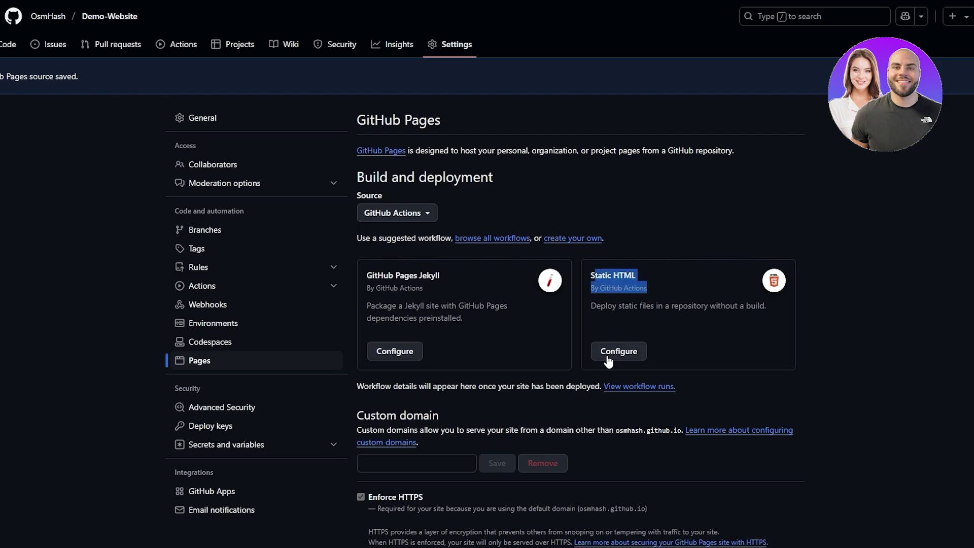
click(618, 351)
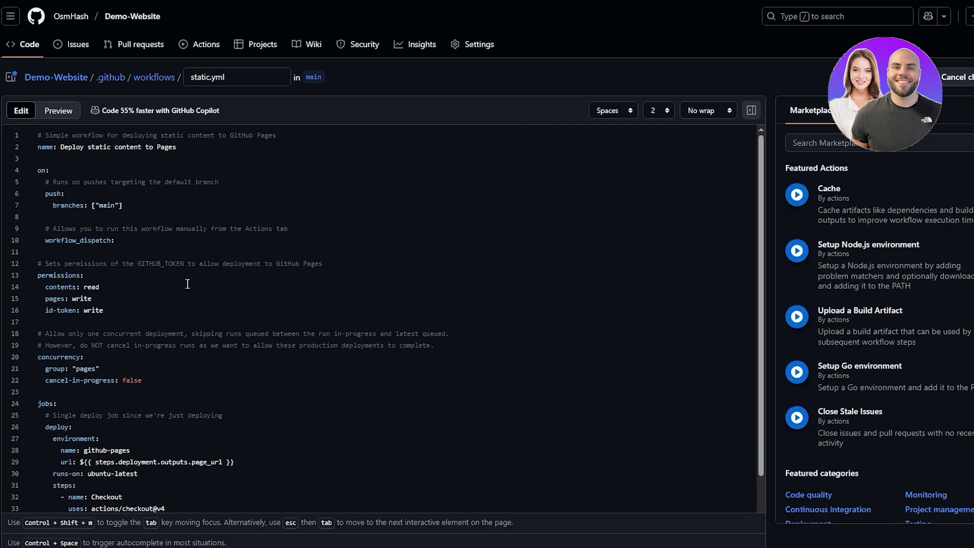
Step: Commit the static.yml workflow file directly to the main branch with the message Create static.yml
scroll(139, 478, down, 3)
scroll(225, 424, up, 3)
click(954, 77)
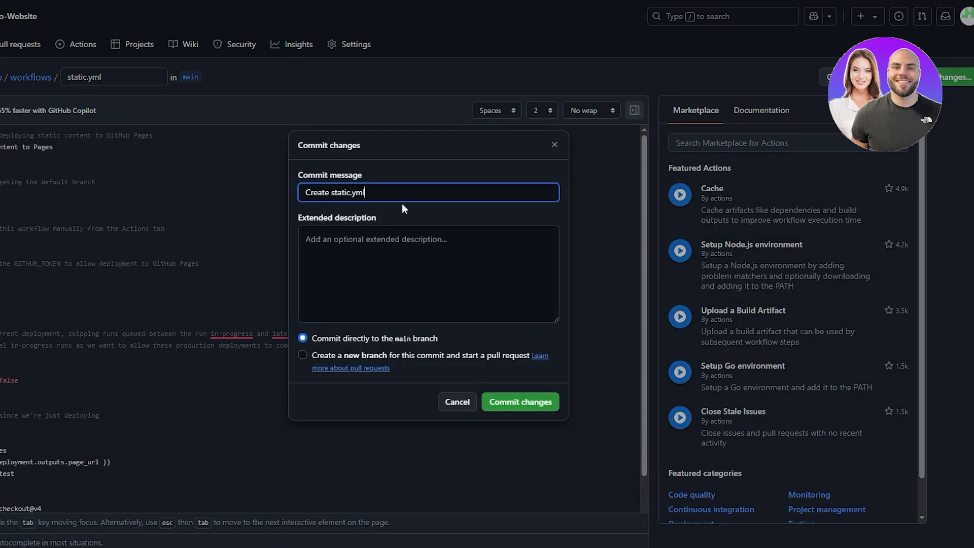
drag(311, 193, 385, 198)
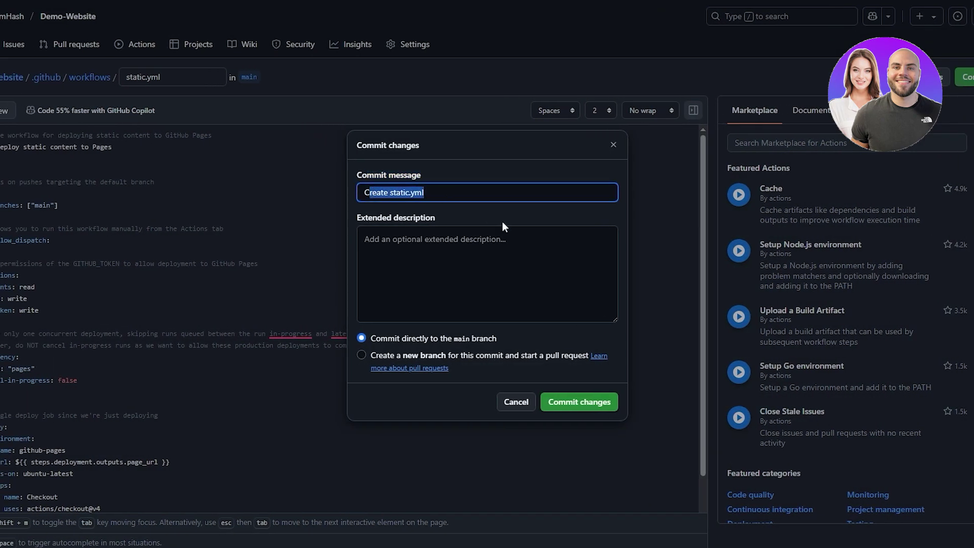
click(570, 402)
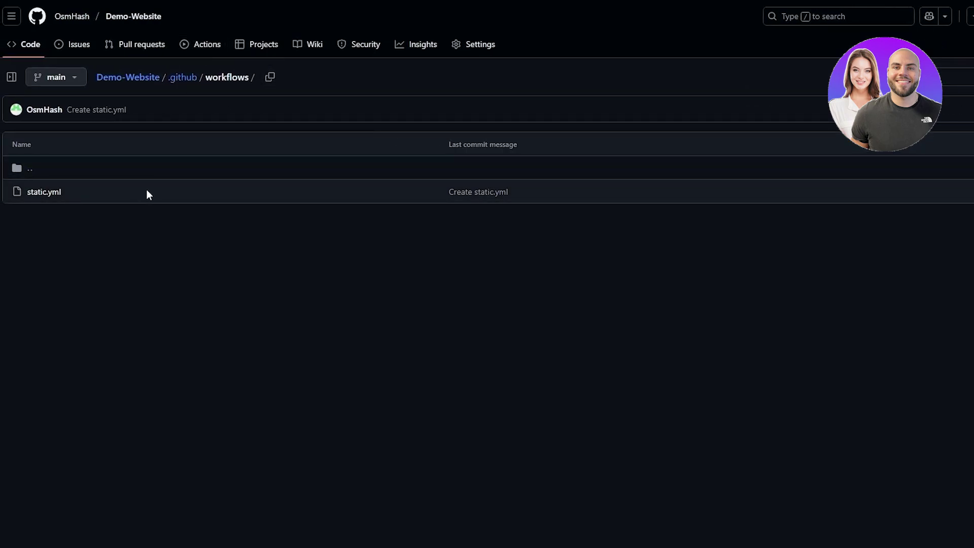
Step: Check the deployment workflow's run among the repository's Actions and return to the GitHub Pages settings
click(216, 50)
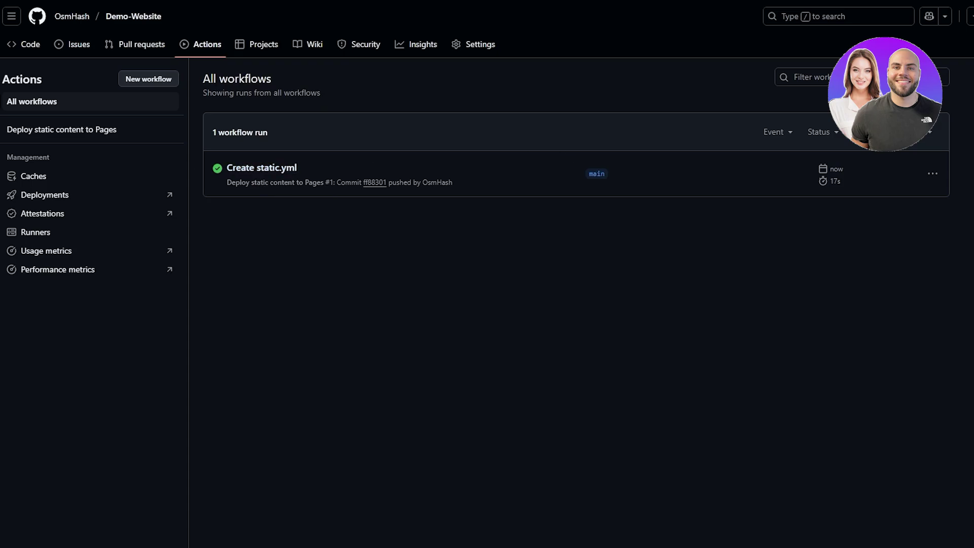
click(479, 51)
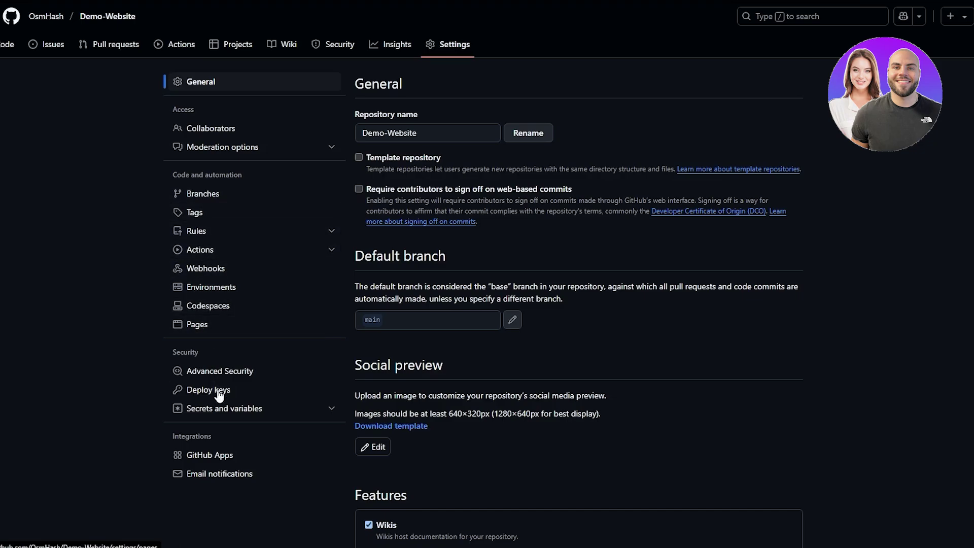
click(208, 326)
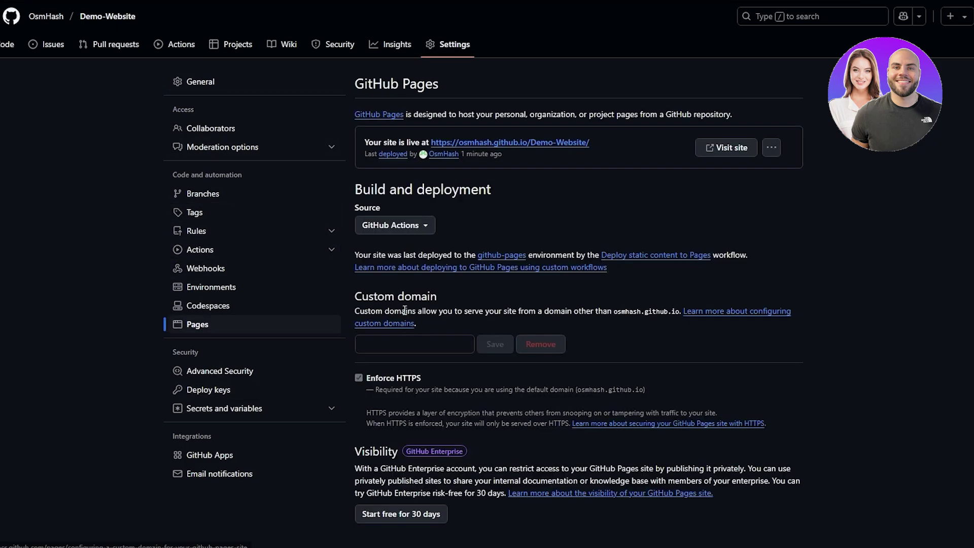
Step: Open the deployed GitHub Pages site and look through its home page and product listings
click(488, 149)
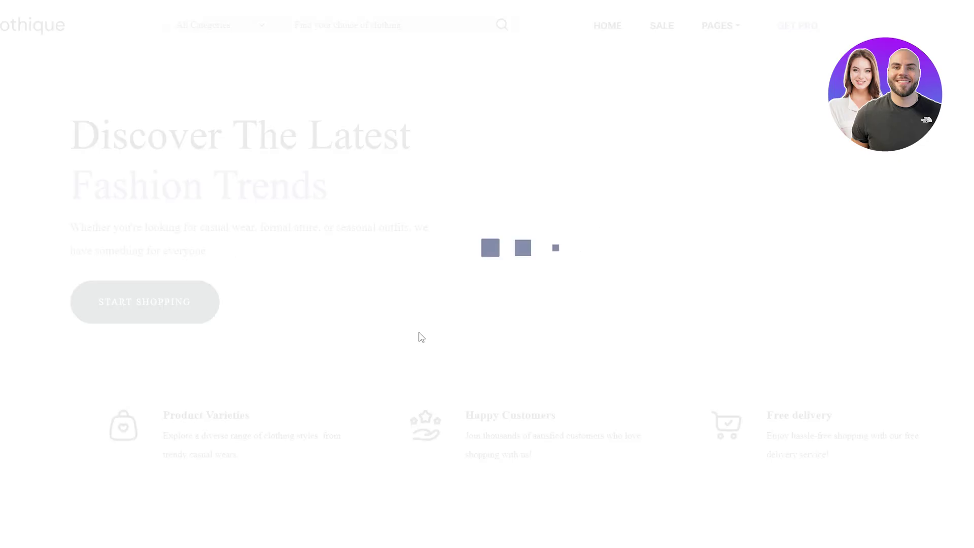
scroll(427, 320, down, 5)
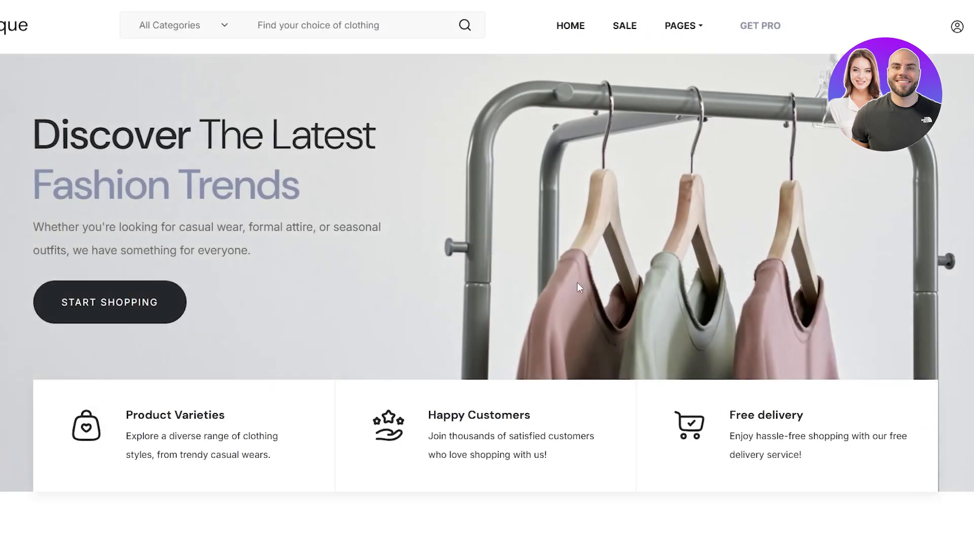
scroll(506, 298, down, 10)
scroll(396, 198, down, 18)
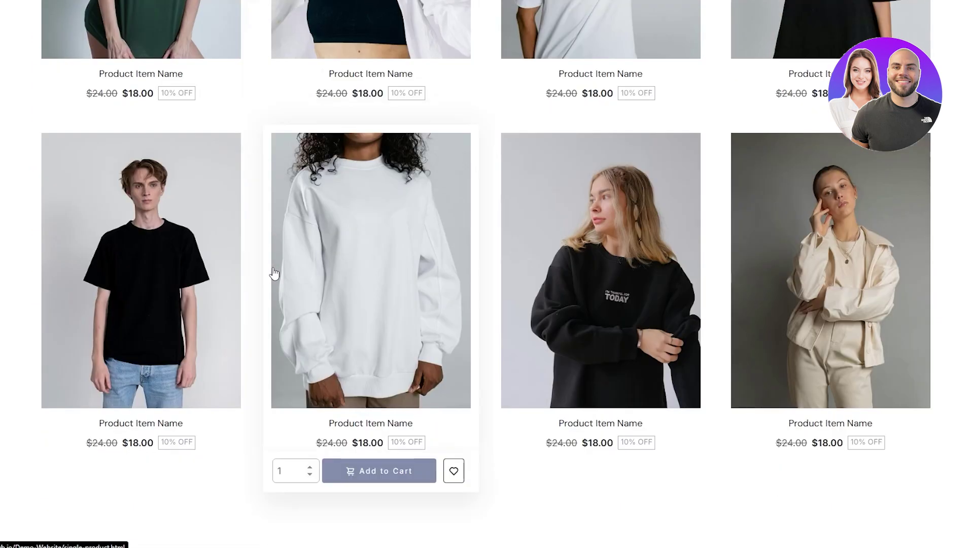
scroll(264, 317, up, 20)
scroll(270, 332, up, 2)
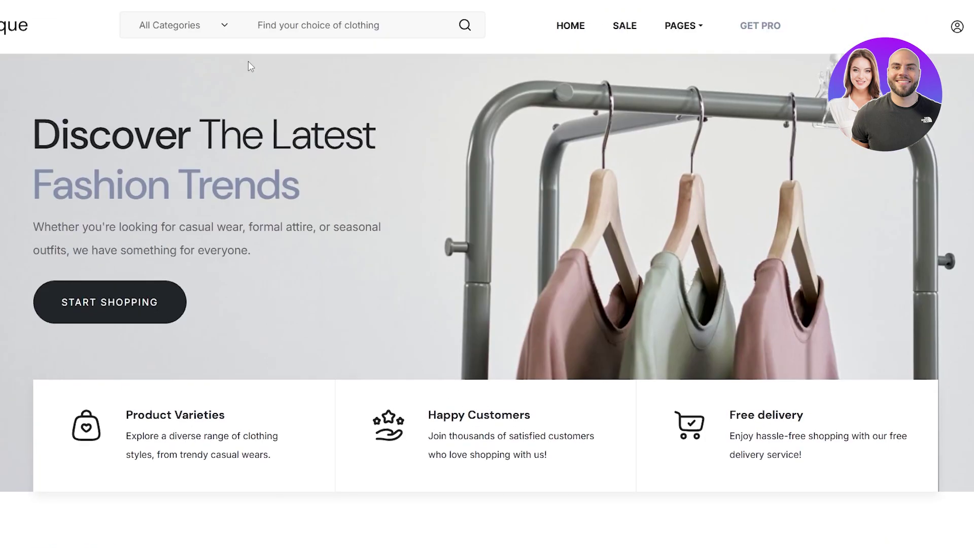
scroll(420, 464, down, 12)
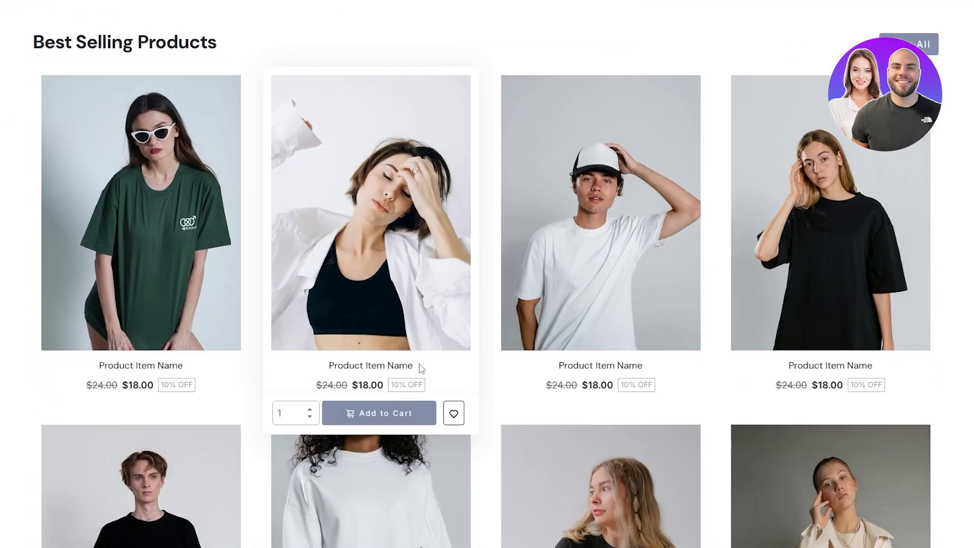
scroll(421, 369, up, 5)
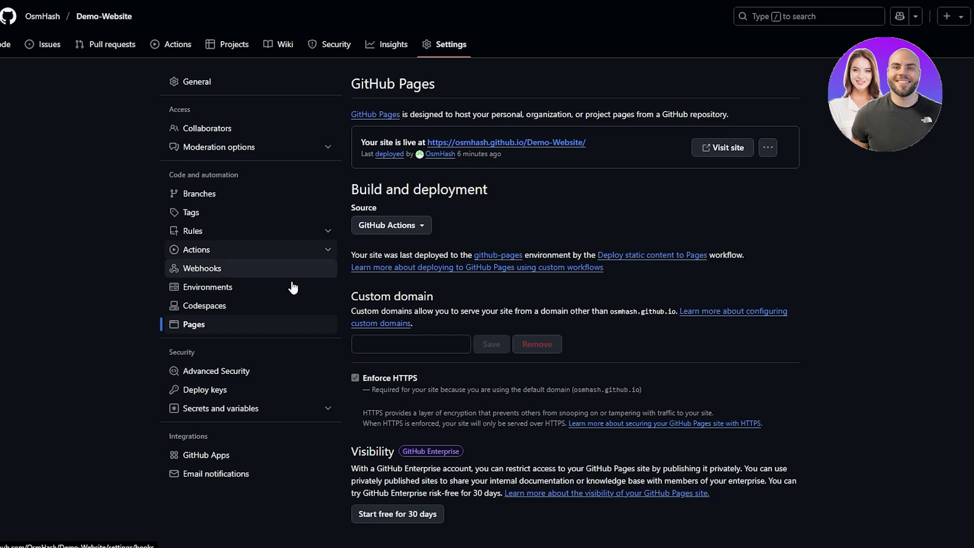
Step: Open the GitHub Docs article on managing a custom domain and read its A record instructions and IP addresses
drag(352, 303, 446, 302)
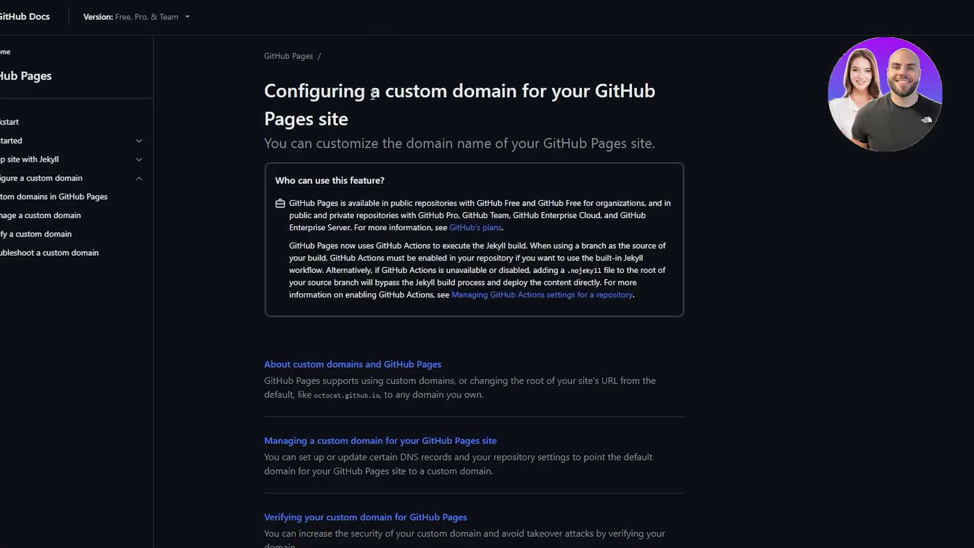
scroll(391, 248, down, 5)
scroll(391, 249, up, 2)
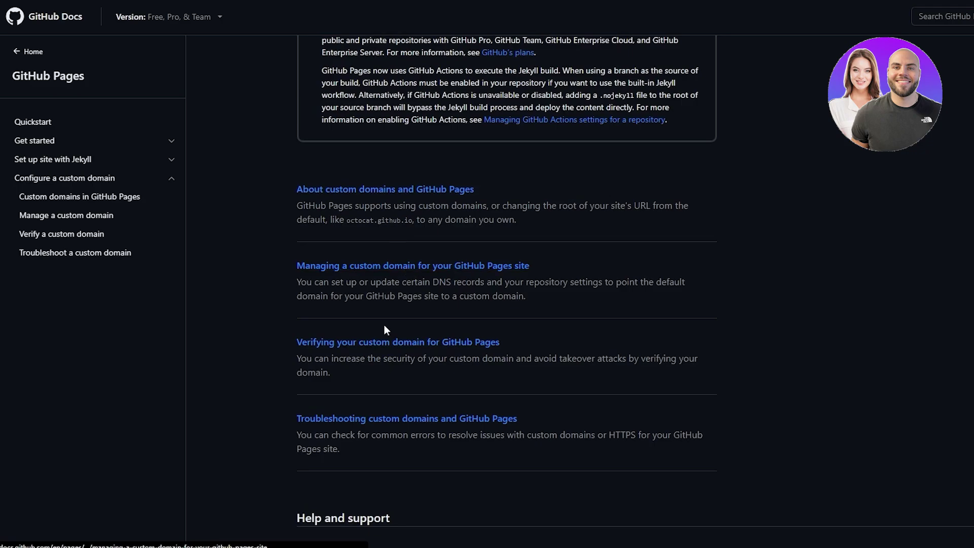
click(429, 287)
scroll(433, 287, down, 10)
scroll(434, 287, down, 6)
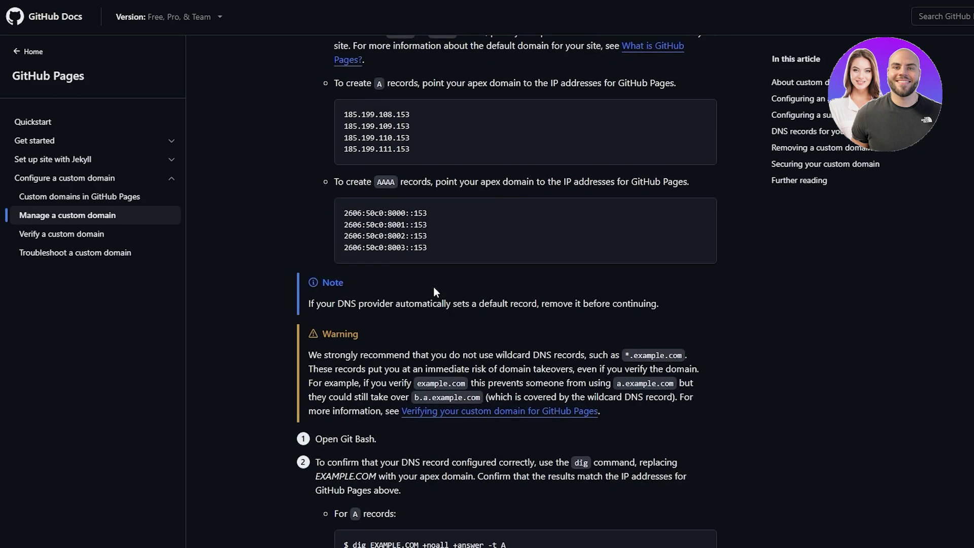
scroll(433, 288, up, 2)
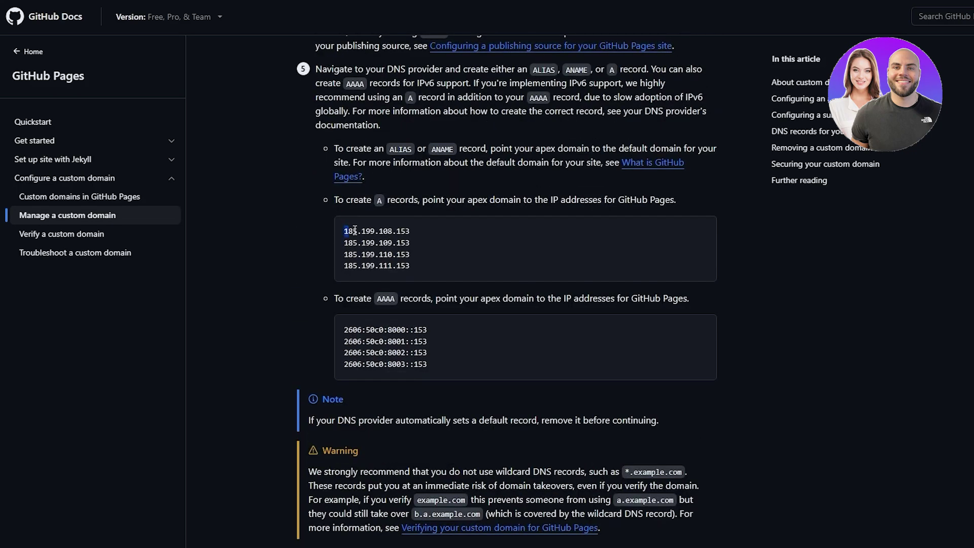
drag(355, 229, 414, 268)
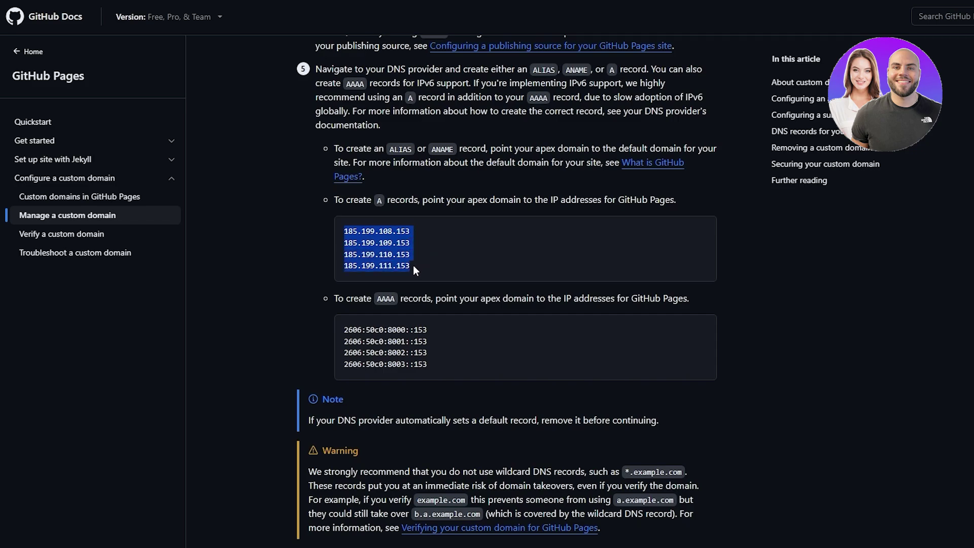
drag(373, 201, 404, 204)
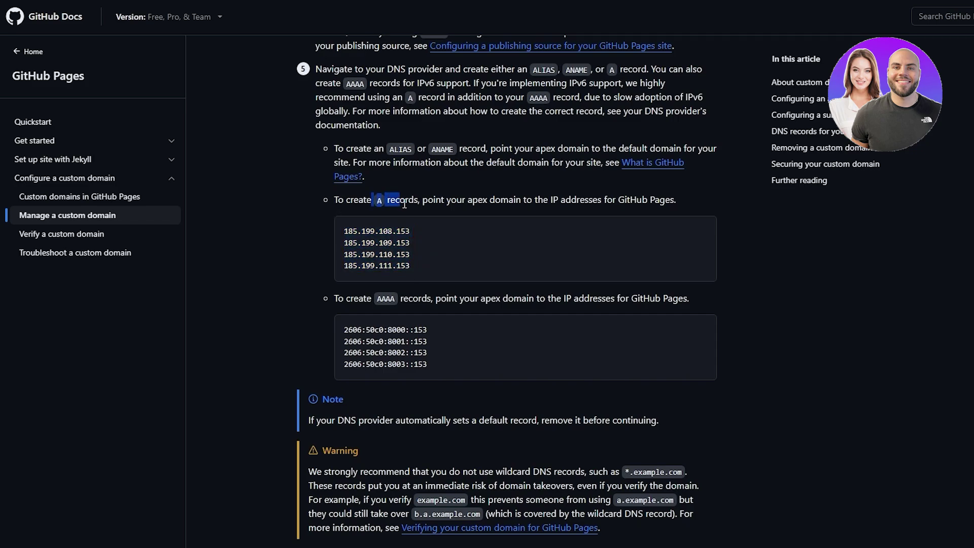
click(410, 231)
drag(471, 199, 509, 202)
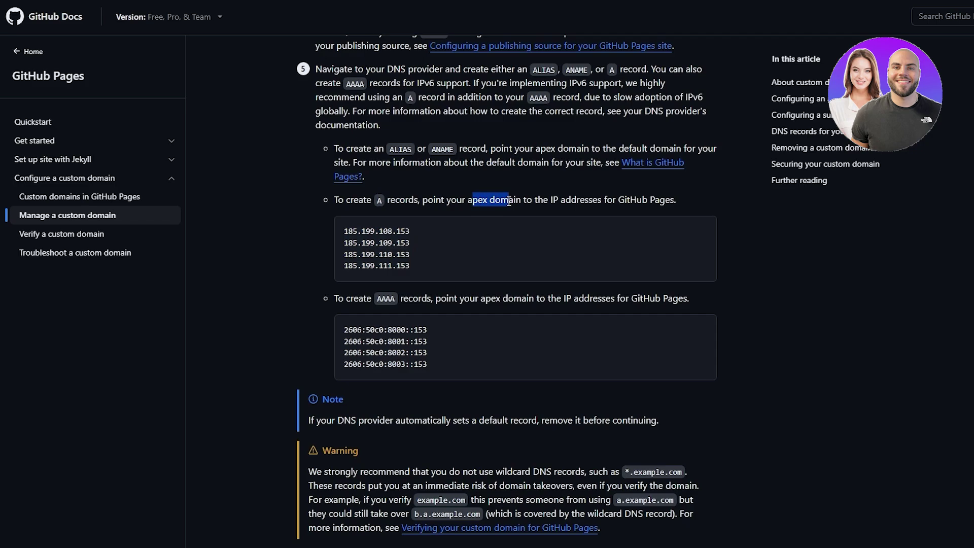
click(359, 238)
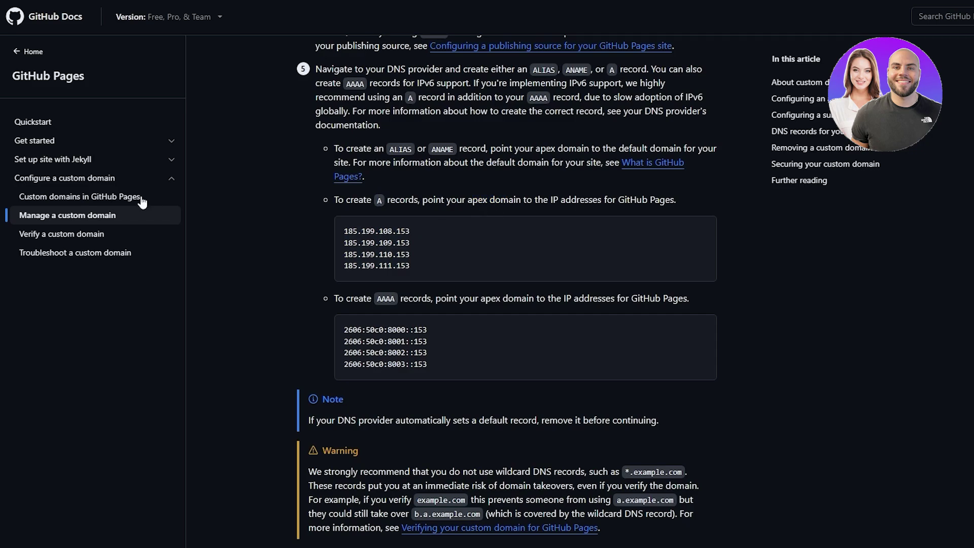
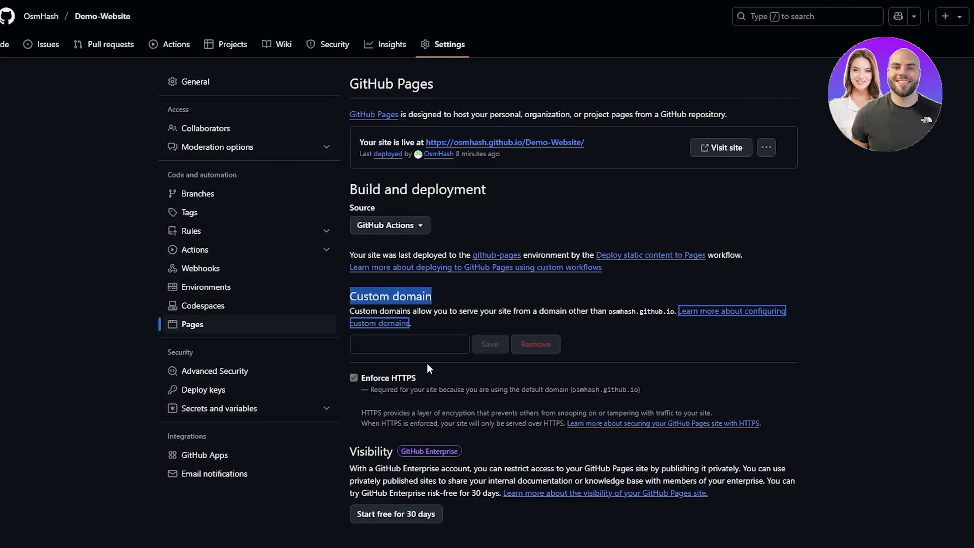
Step: Copy the domain name from GoDaddy and save zonked.site as the custom domain in the GitHub Pages settings
click(428, 350)
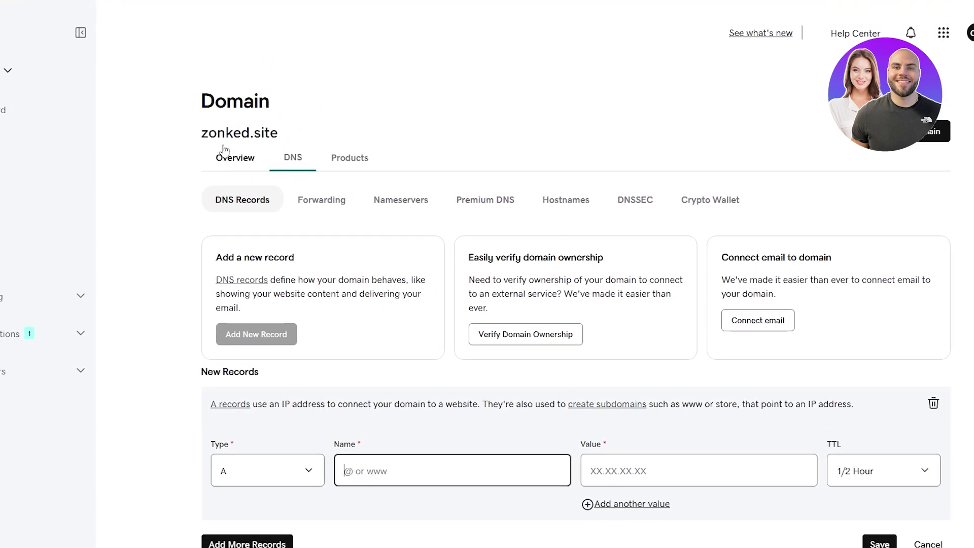
double_click(242, 133)
right_click(242, 133)
click(253, 140)
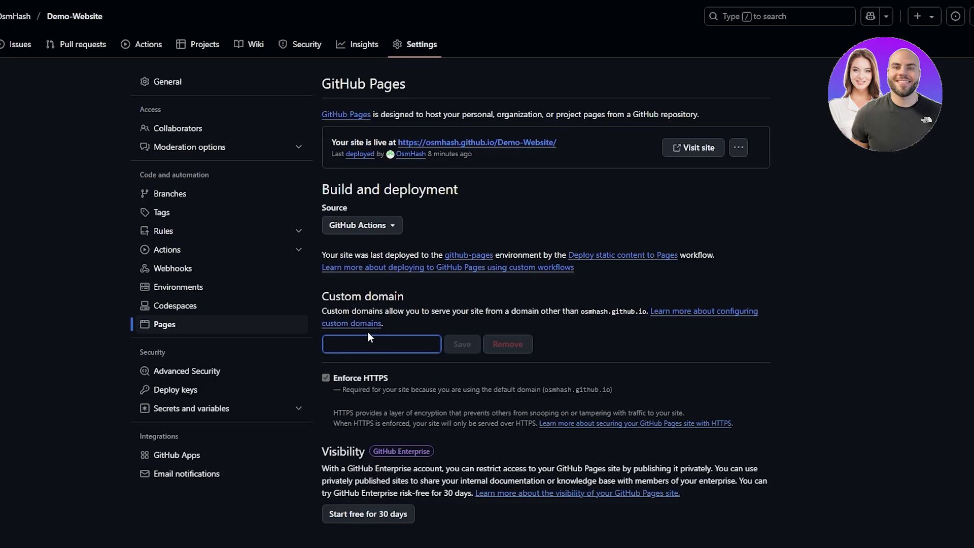
click(406, 344)
key(ctrl+v)
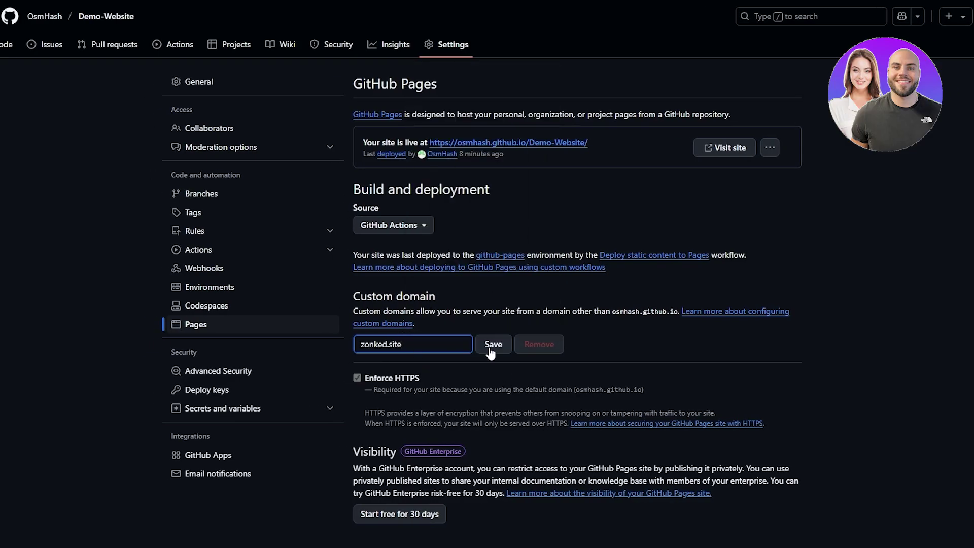
click(490, 350)
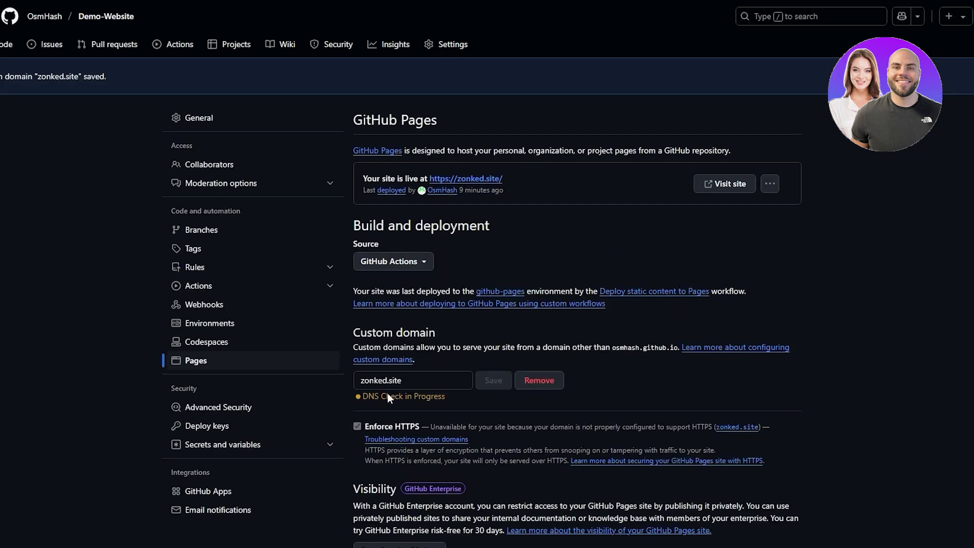
drag(382, 399, 483, 401)
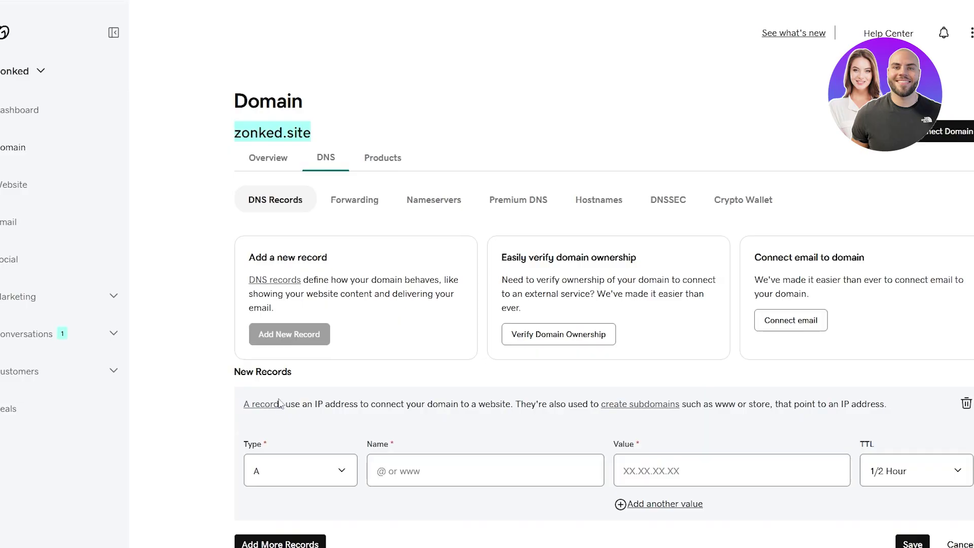
Step: In GoDaddy, fill in the new A record with name @, the documented value 185.199.108.153 and a 1/2 Hour TTL
click(398, 187)
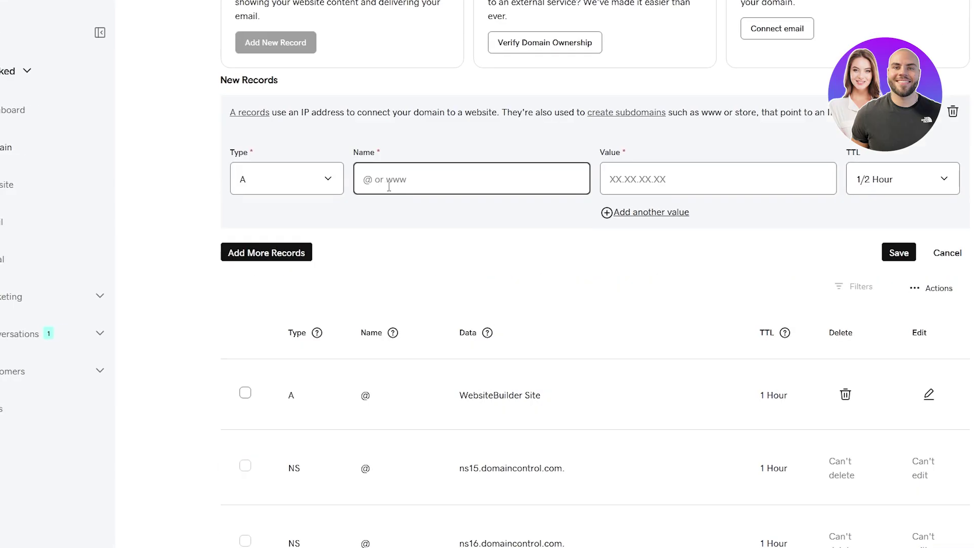
text(@)
key(Tab)
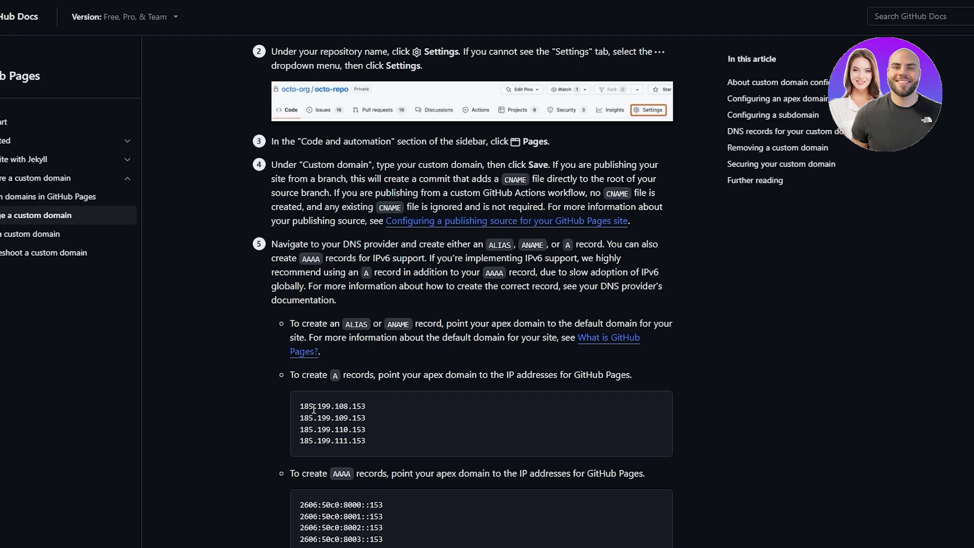
drag(300, 406, 369, 406)
right_click(325, 409)
click(365, 244)
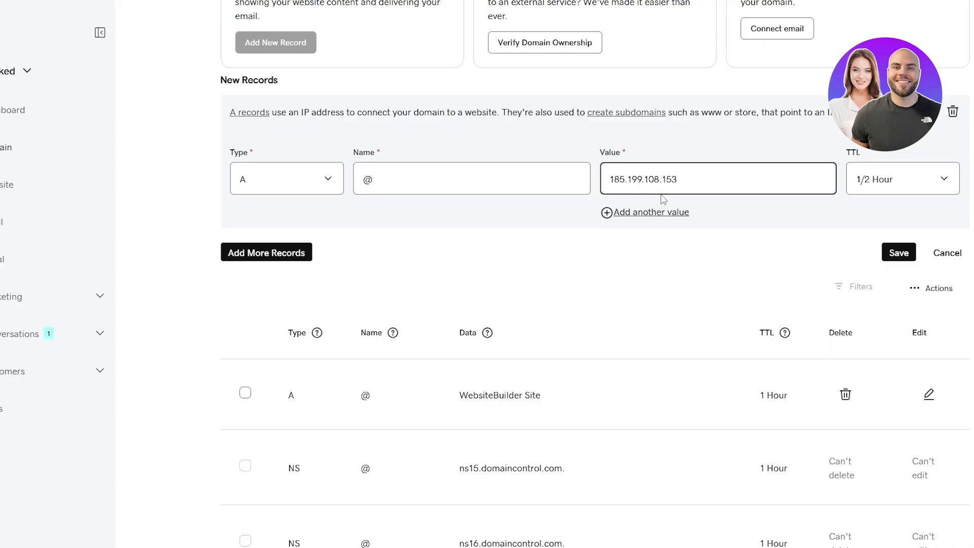
click(910, 191)
click(854, 166)
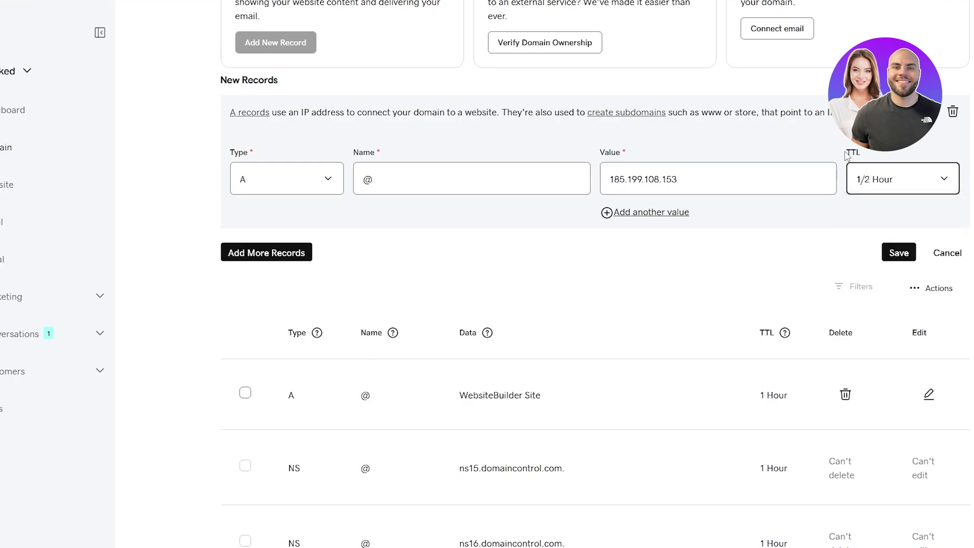
click(877, 180)
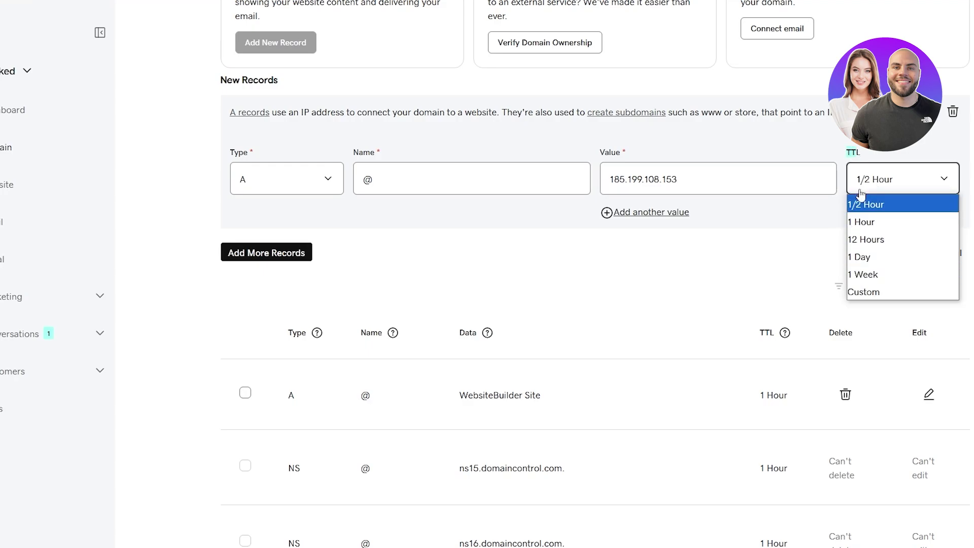
click(865, 204)
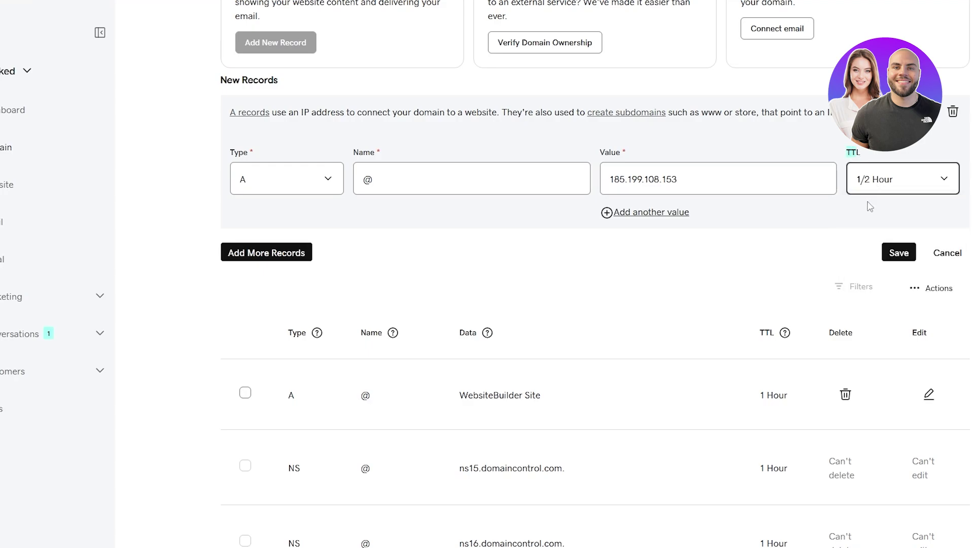
Step: Add a second A record with name @ and value 185.199.109.153 from the GitHub docs, and add a third blank record
click(277, 265)
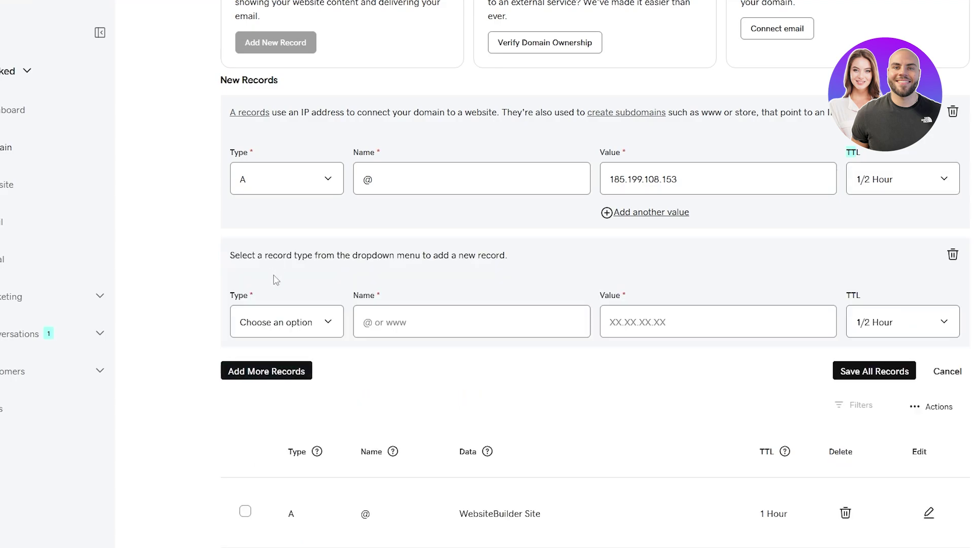
click(278, 322)
click(280, 364)
click(478, 321)
text(@)
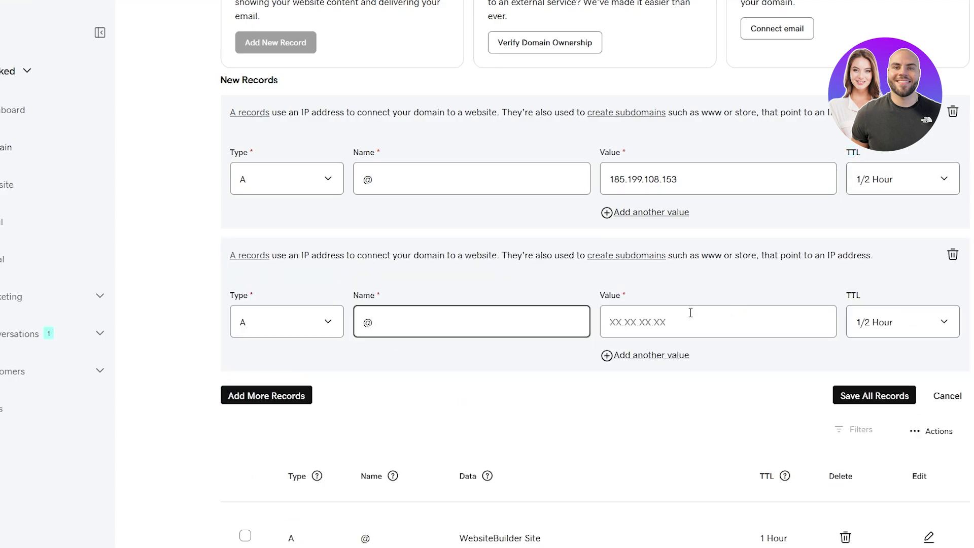
key(alt+Tab)
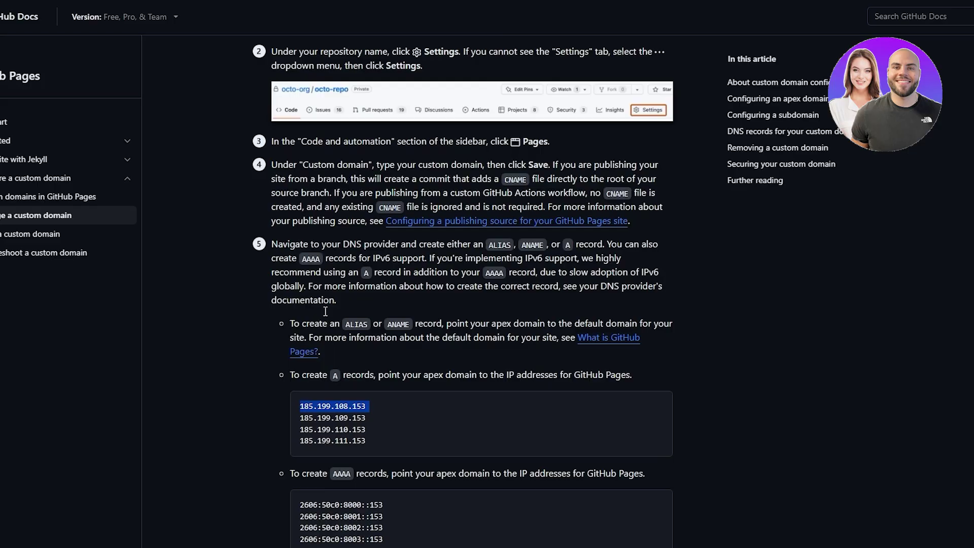
triple_click(321, 420)
right_click(320, 420)
click(367, 253)
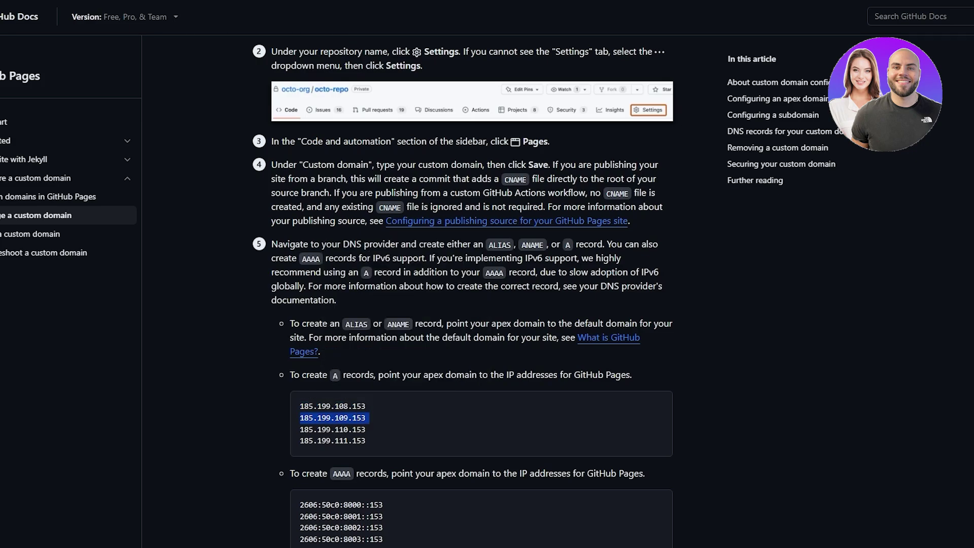
key(alt+Tab)
key(ctrl+v)
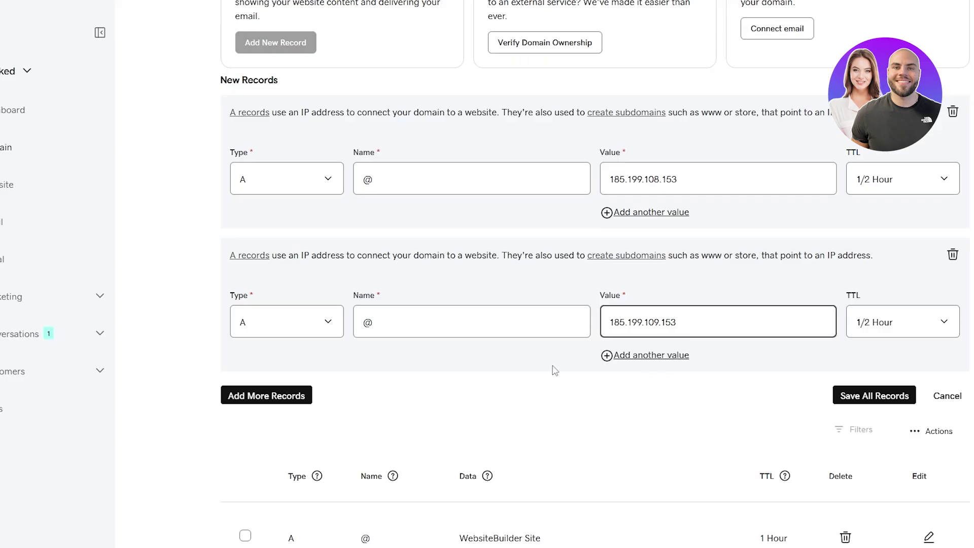
click(291, 396)
click(678, 213)
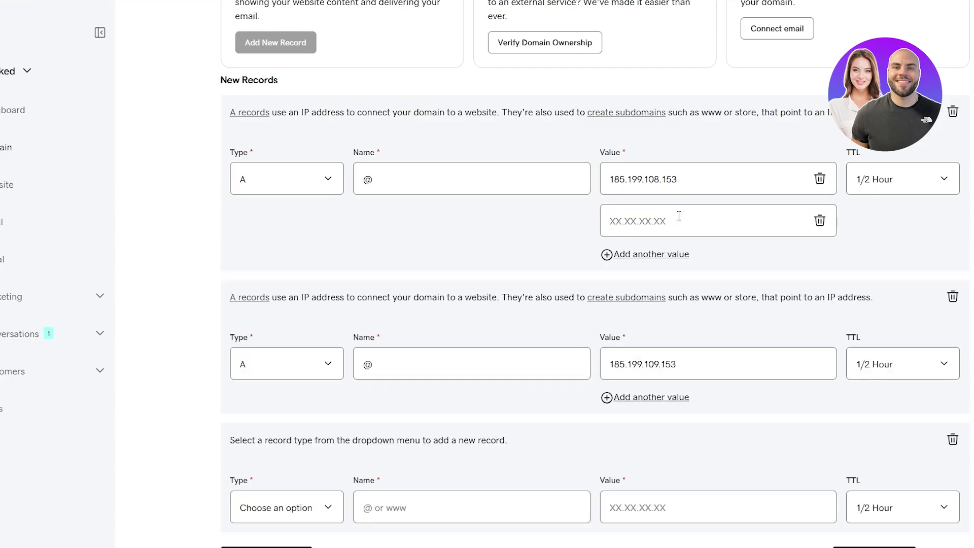
click(657, 255)
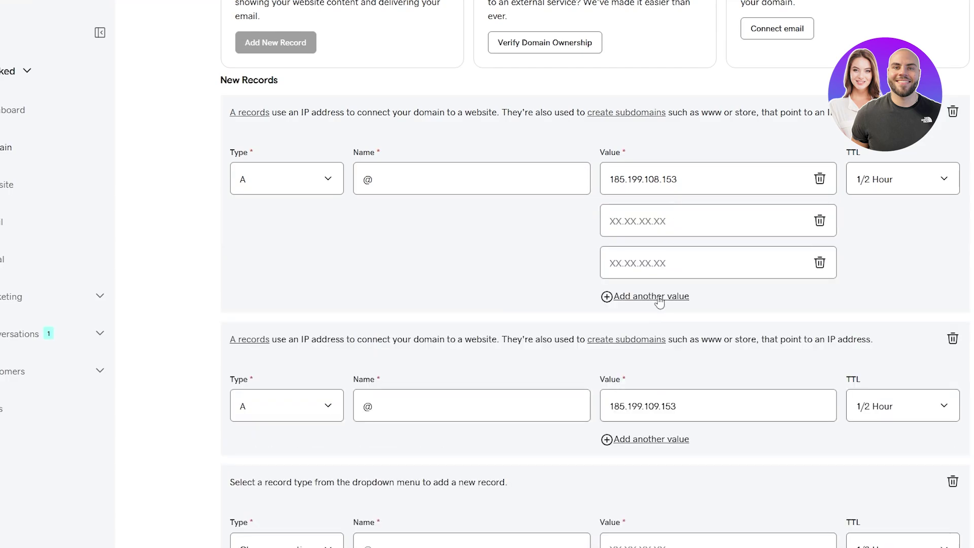
click(819, 262)
click(820, 221)
Step: Fill in the third new record as type A with name @ and value 185.199.110.153
scroll(891, 282, down, 6)
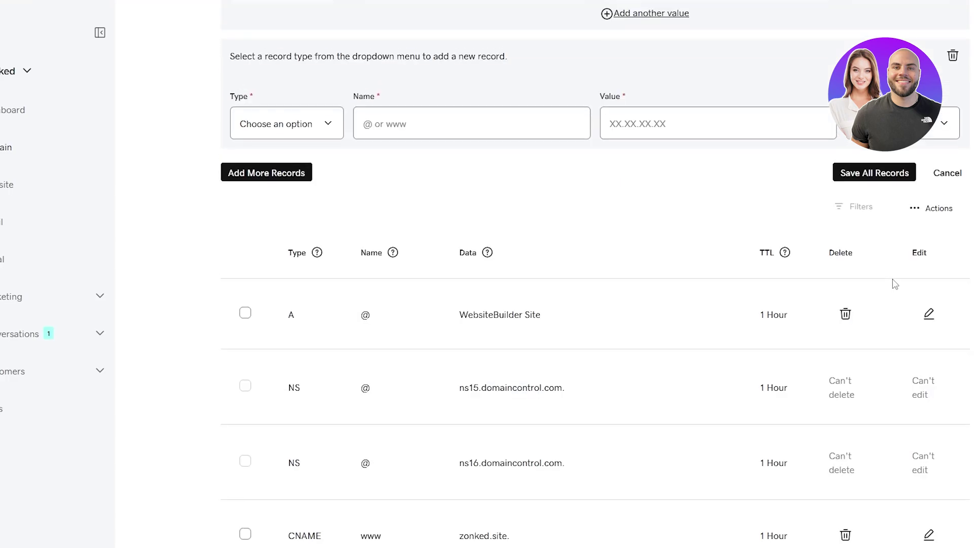
scroll(894, 284, up, 5)
click(286, 408)
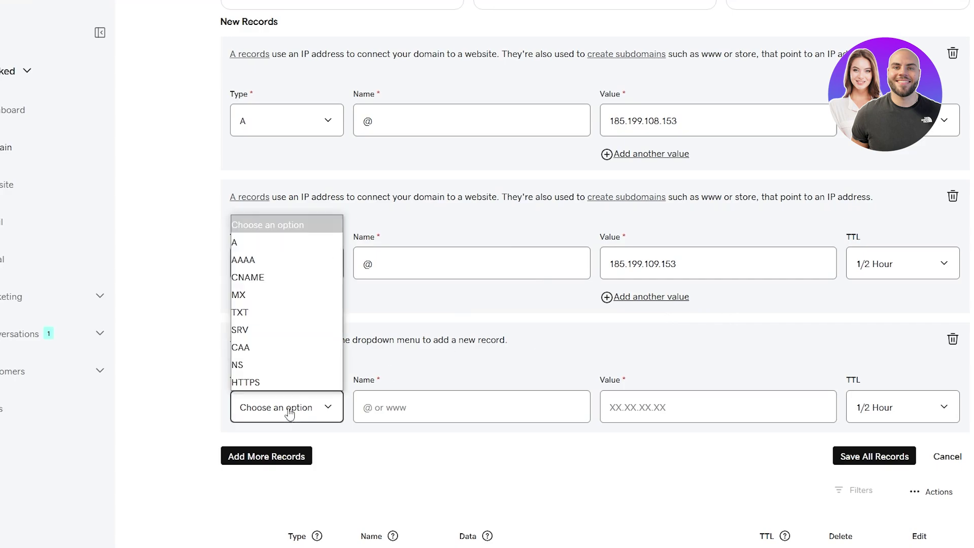
click(274, 239)
click(413, 407)
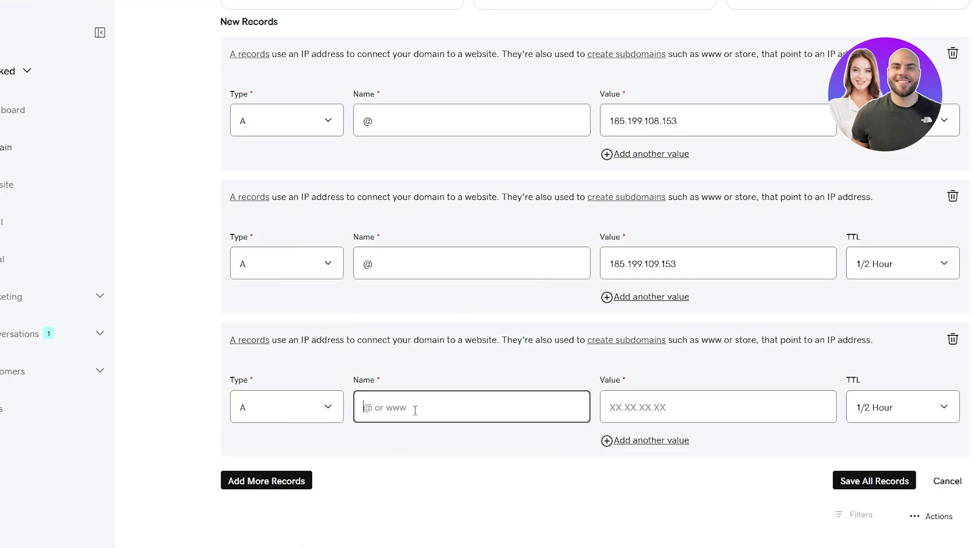
text(@)
click(711, 407)
key(ctrl+v)
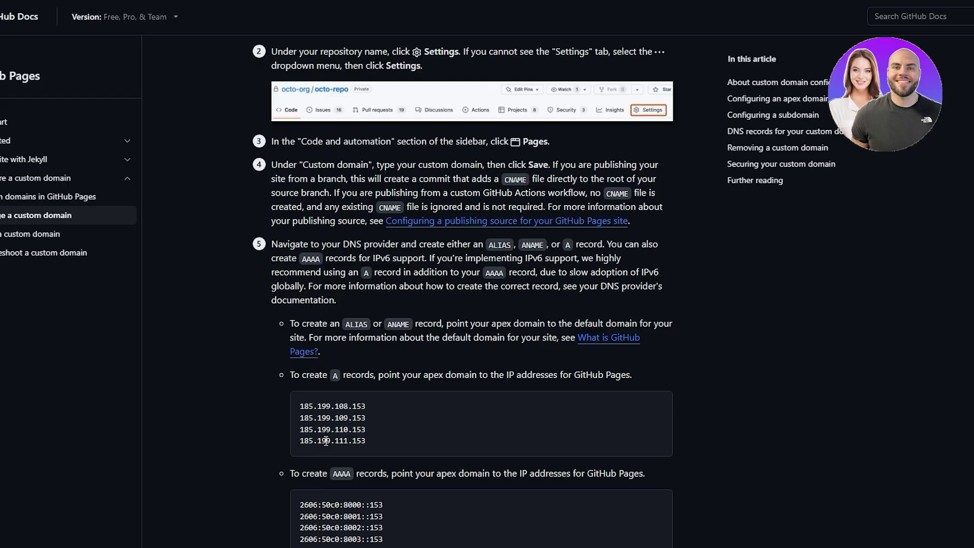
Step: Copy 185.199.111.153 from the GitHub docs into a fourth A record named @ in GoDaddy, and save all records
triple_click(326, 441)
right_click(326, 442)
click(405, 281)
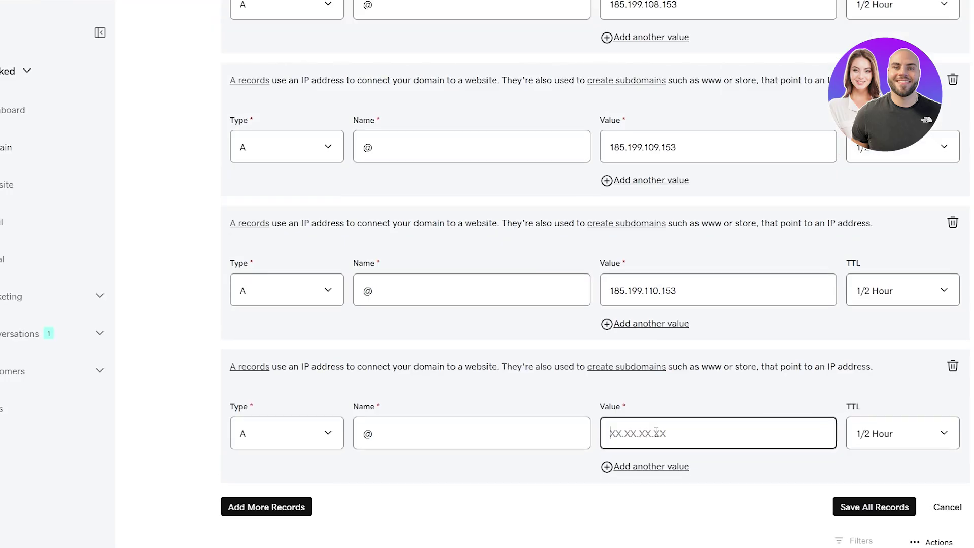
key(ctrl+v)
scroll(657, 413, up, 1)
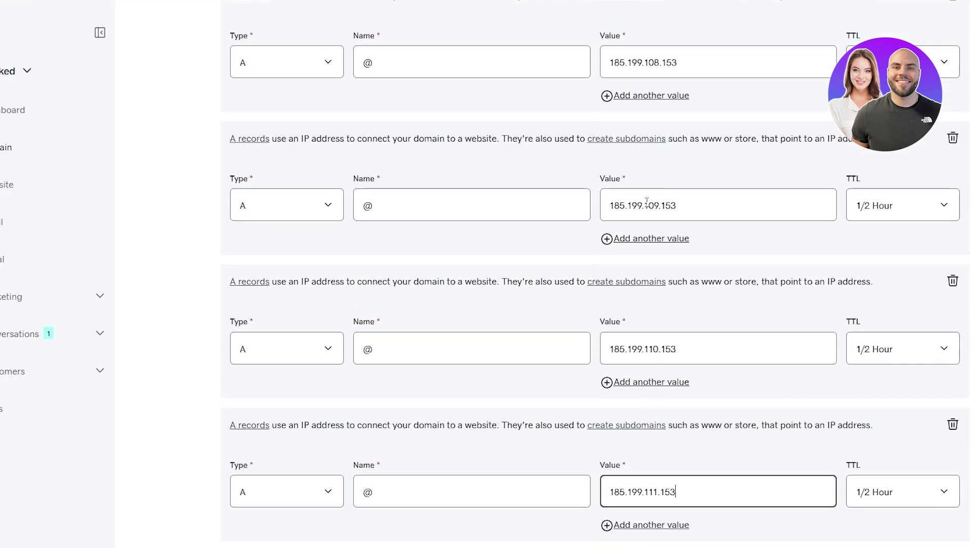
scroll(656, 525, down, 3)
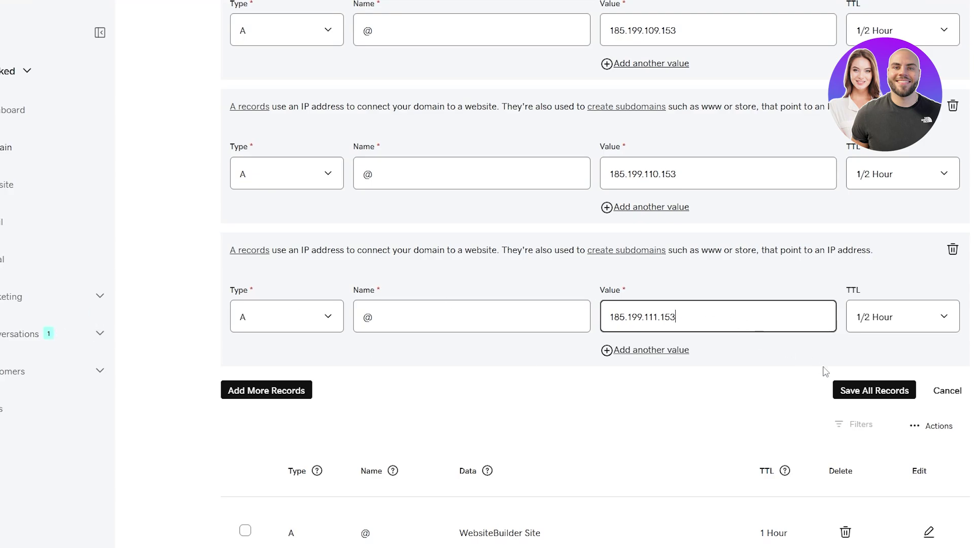
click(843, 390)
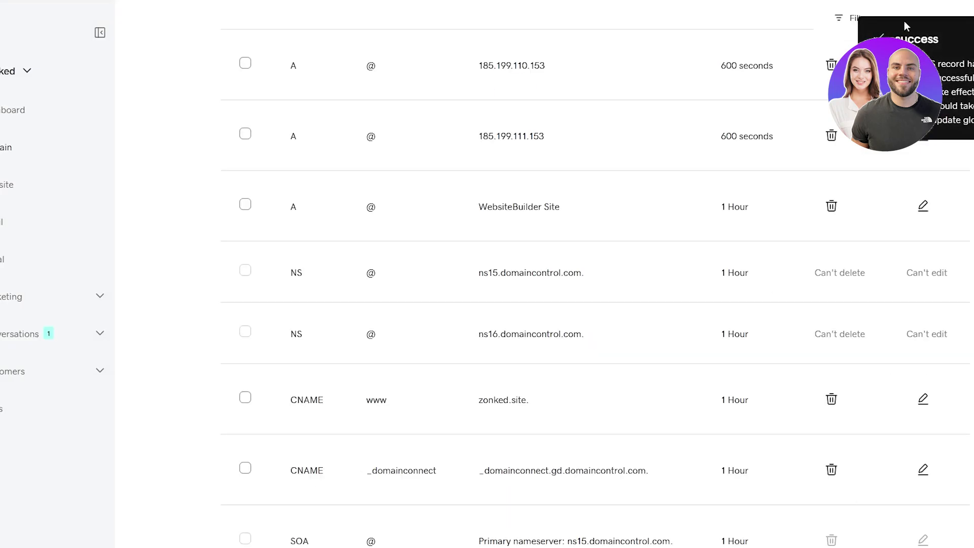
Step: Review the four saved A records and their TTL values in the domain's DNS records table
scroll(487, 372, up, 5)
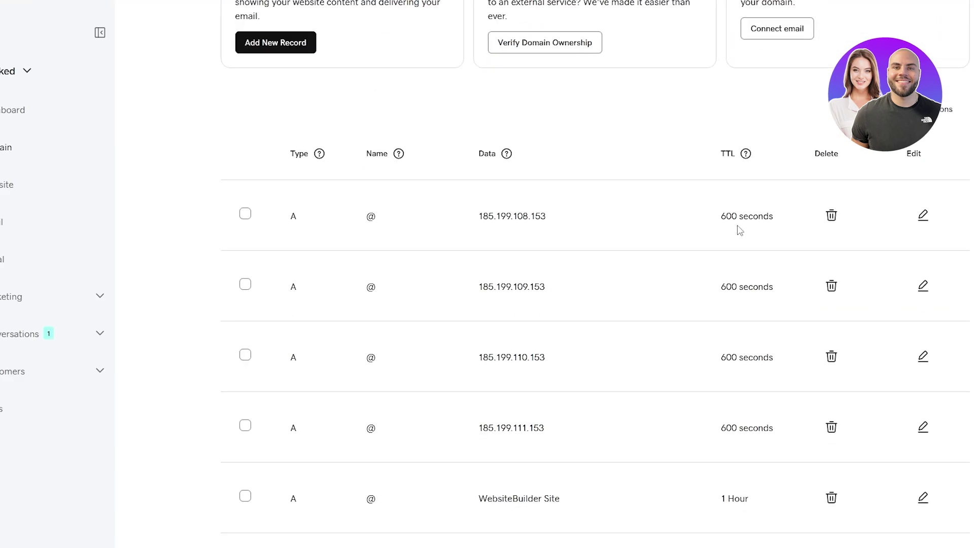
drag(717, 161, 724, 169)
drag(721, 227, 727, 222)
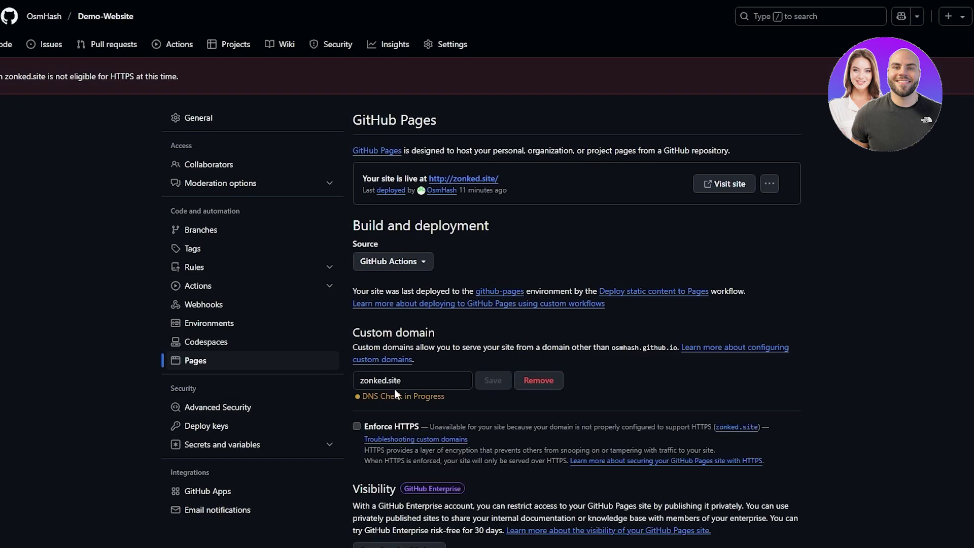
Step: Switch to the GitHub Pages settings and check the DNS status of zonked.site and the note beside Enforce HTTPS
scroll(453, 435, down, 1)
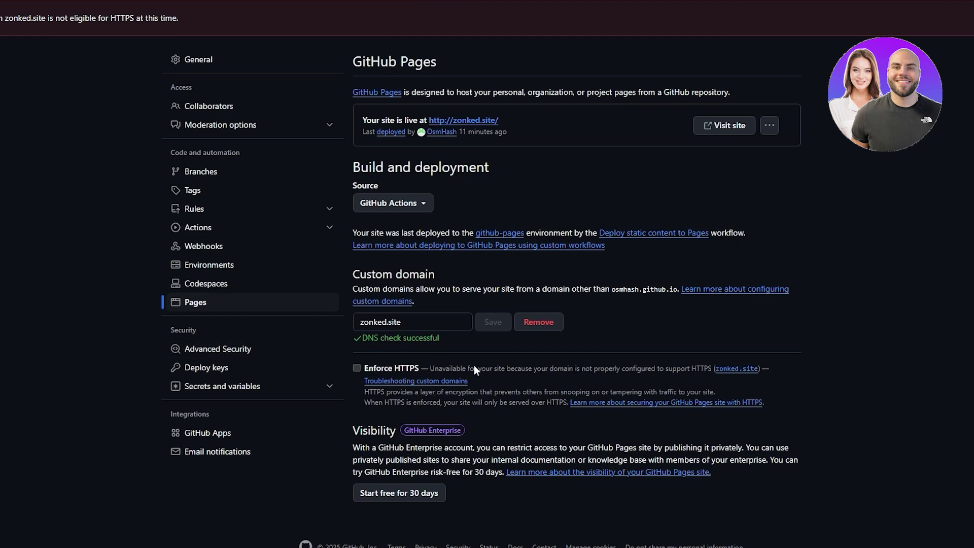
scroll(527, 393, up, 1)
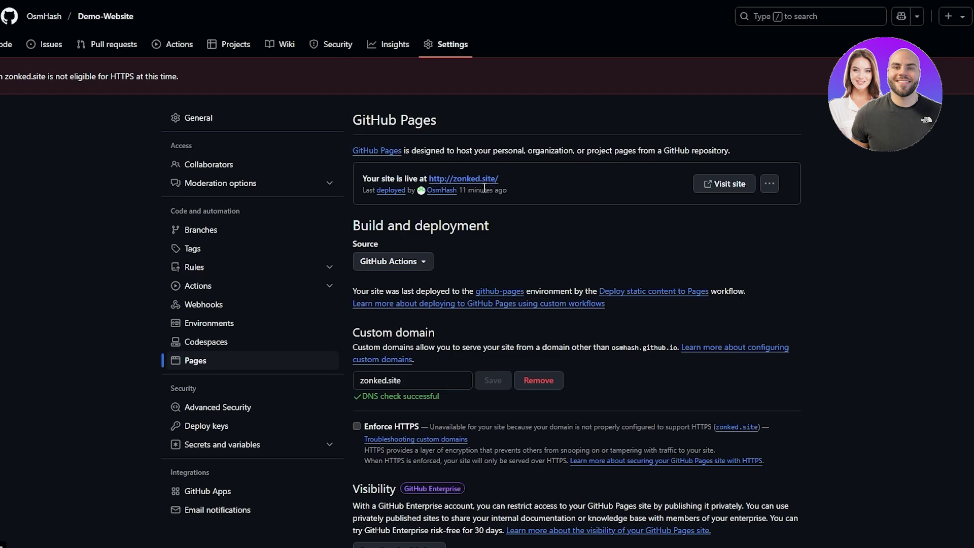
scroll(487, 193, down, 1)
scroll(490, 214, up, 1)
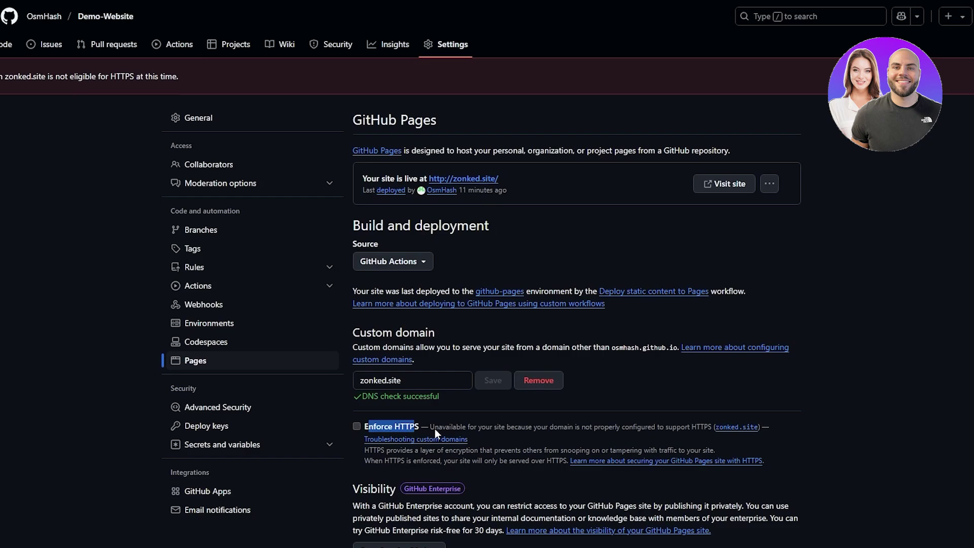
drag(498, 427, 585, 427)
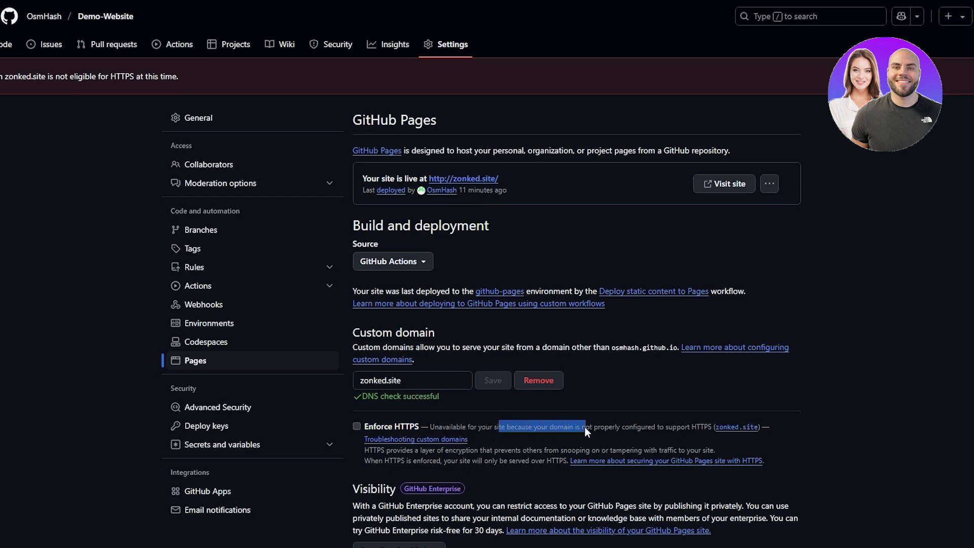
drag(685, 428, 699, 430)
click(699, 430)
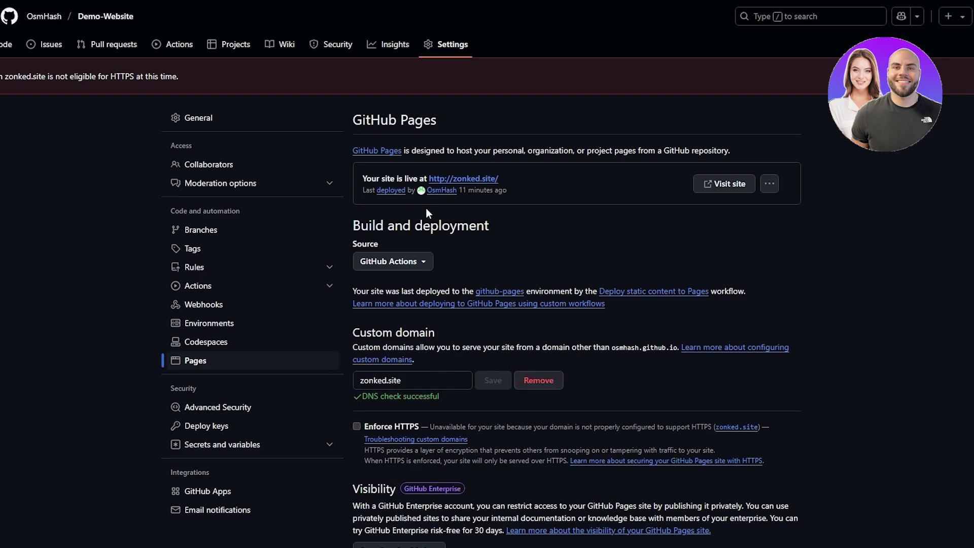
click(464, 178)
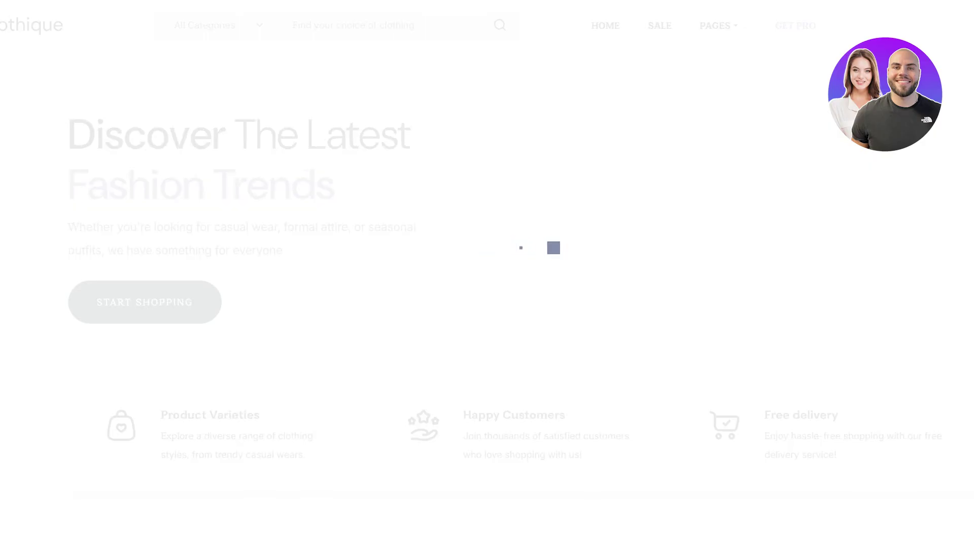
scroll(290, 227, down, 3)
scroll(356, 290, down, 10)
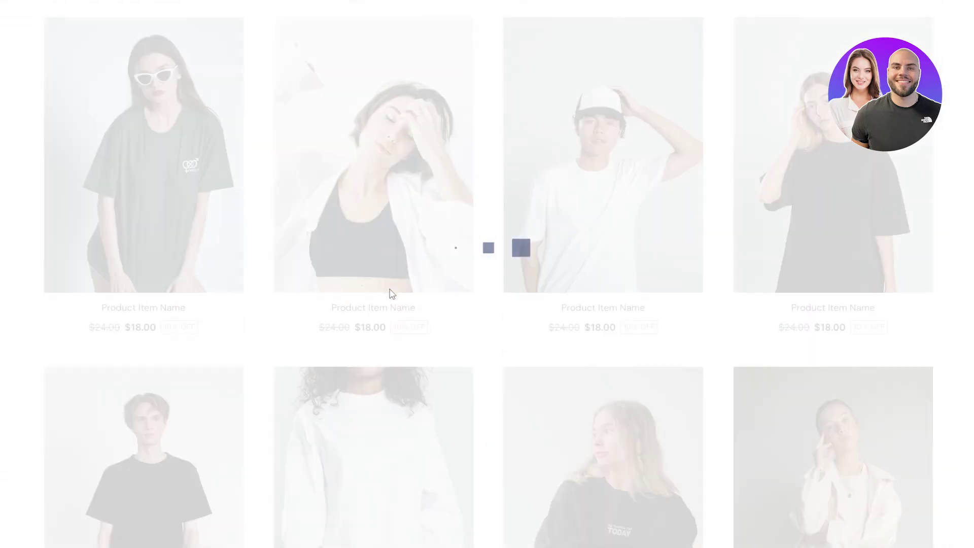
scroll(392, 291, up, 15)
scroll(418, 298, down, 15)
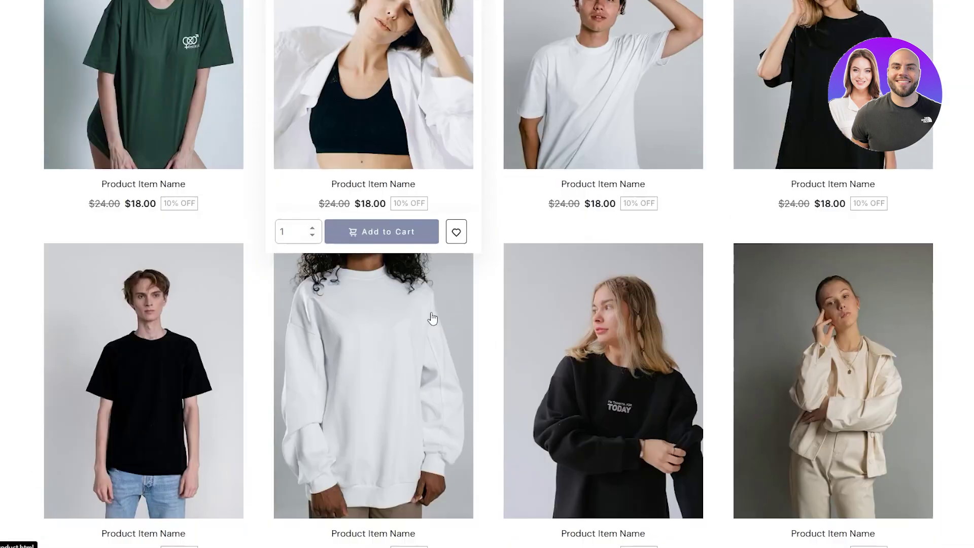
scroll(543, 264, down, 10)
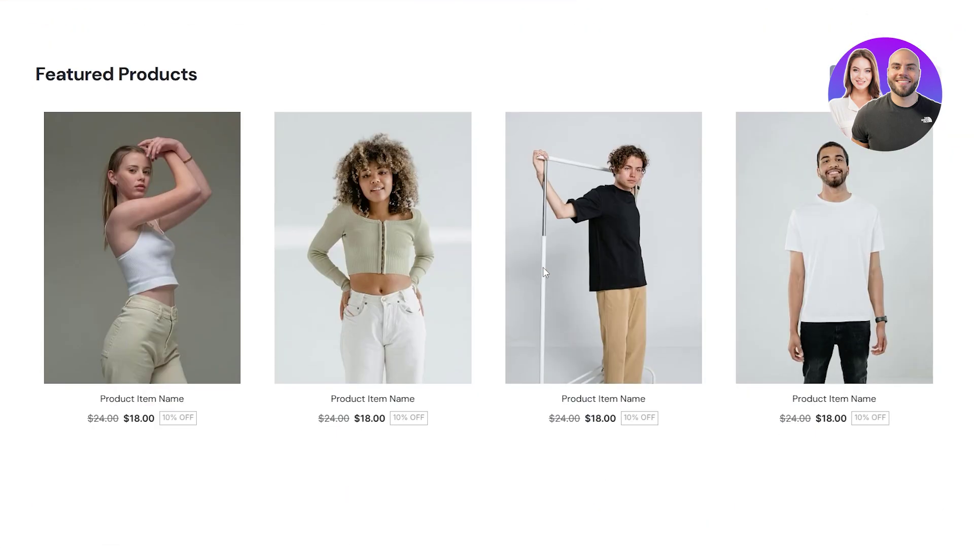
scroll(543, 276, up, 12)
scroll(546, 277, up, 5)
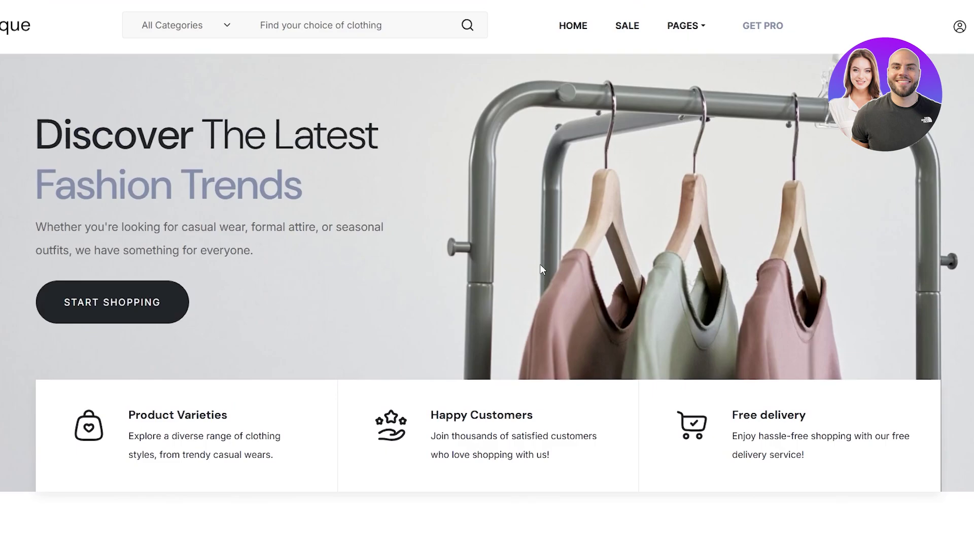